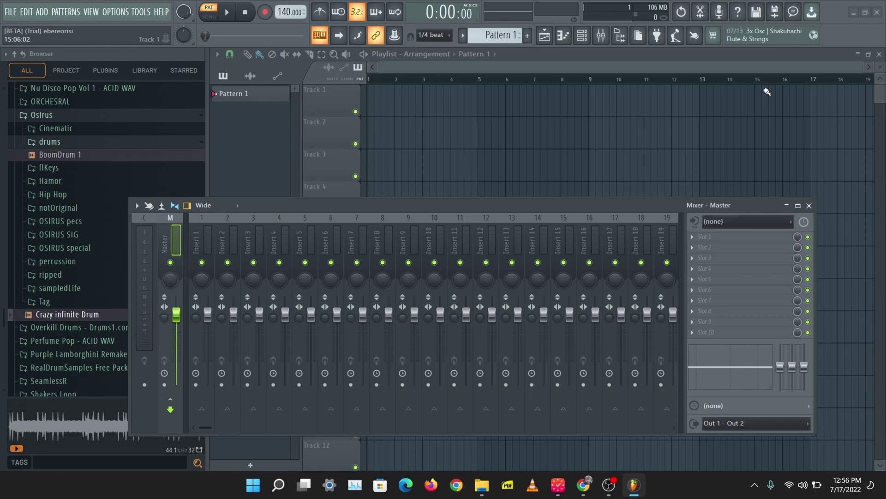
Bring up the Beta 3 changelog in Chrome and scroll to the Playlist clip fade/gain notes
click(583, 485)
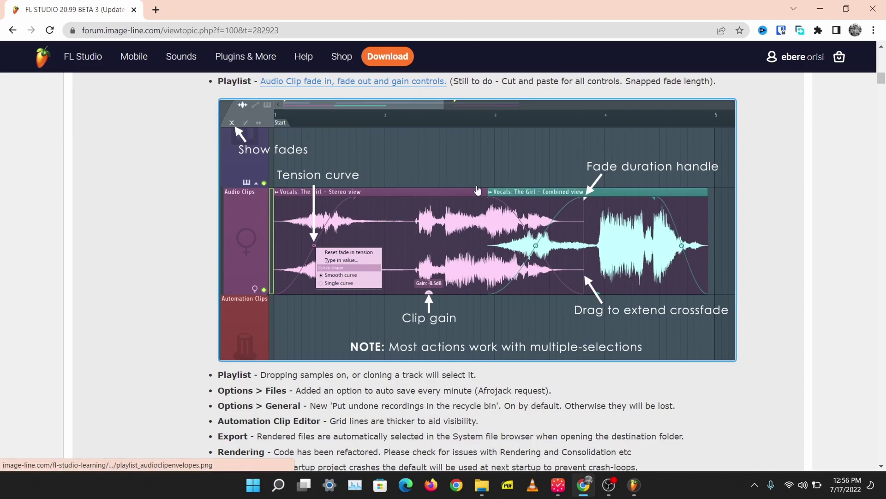
scroll(391, 189, down, 1)
scroll(392, 189, up, 2)
scroll(369, 184, up, 1)
scroll(369, 184, down, 6)
scroll(392, 219, down, 2)
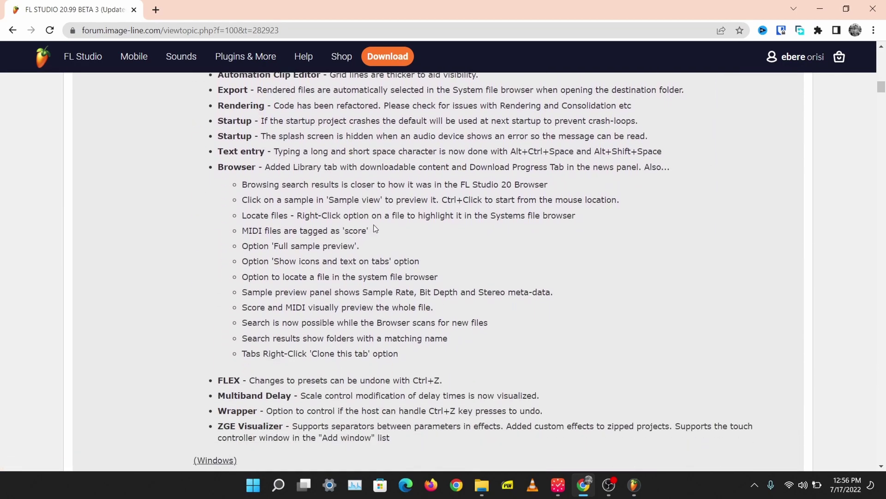
scroll(328, 205, down, 3)
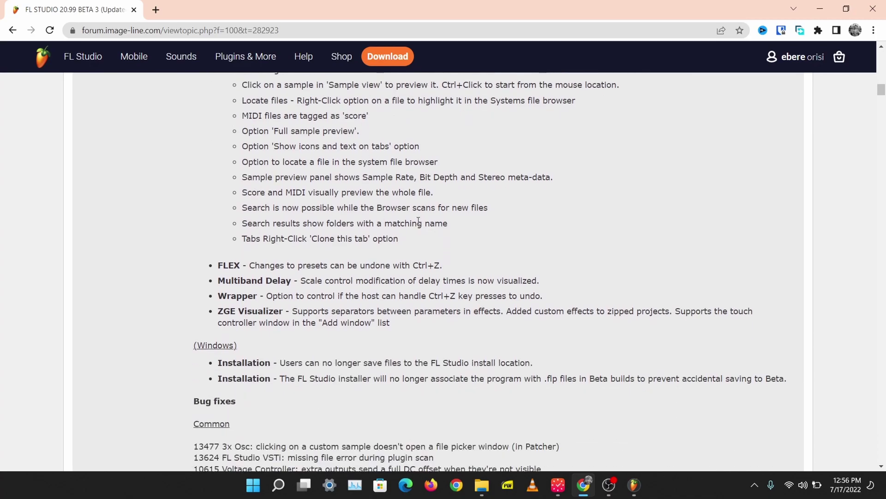
scroll(414, 219, up, 6)
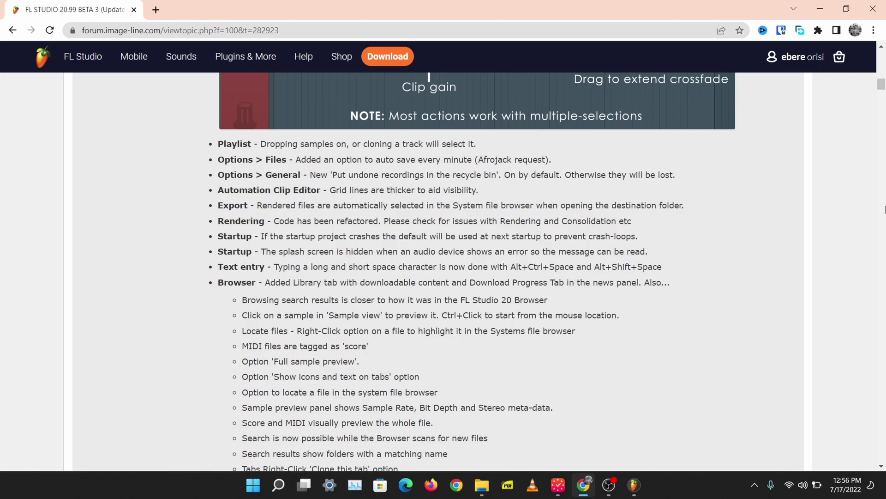
Minimize the browser briefly, then return to the annotated clip fades diagram
click(810, 5)
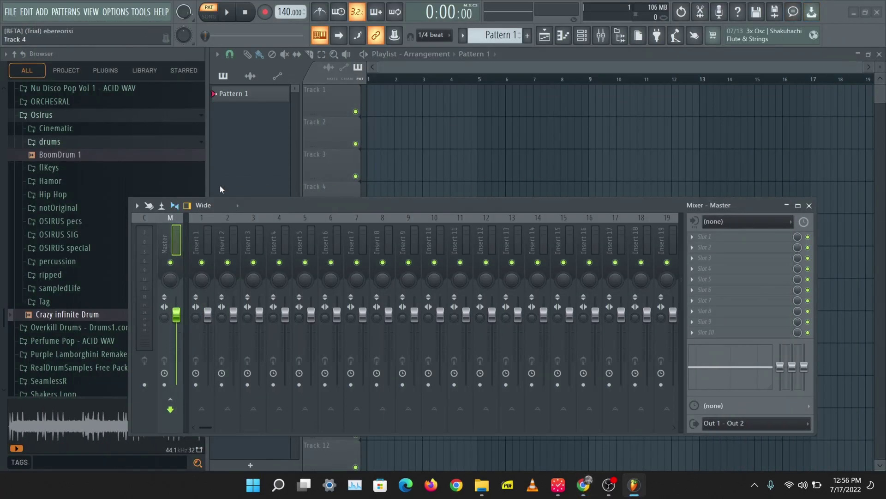
click(584, 486)
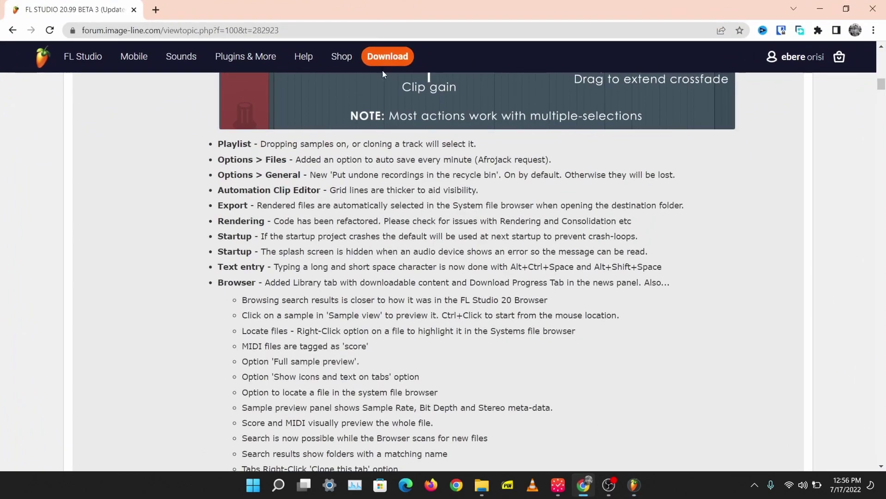
scroll(382, 139, up, 4)
scroll(386, 193, up, 1)
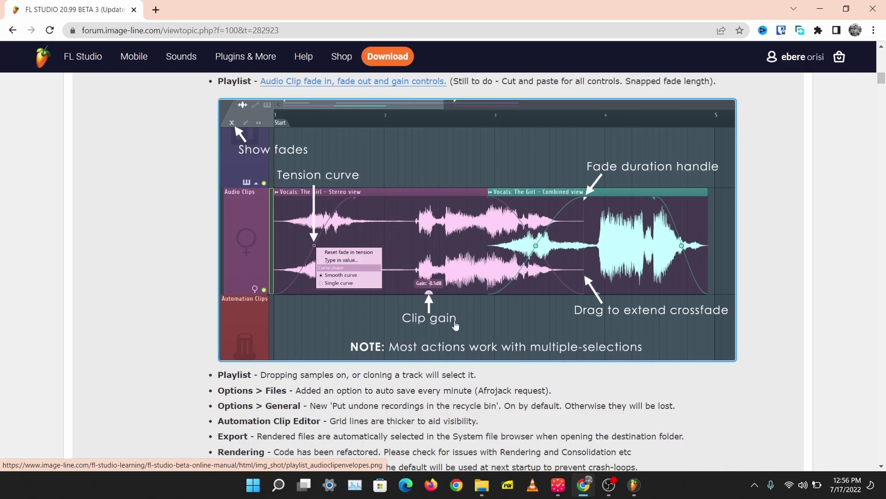
Drop BoomDrum 1 onto Track 1 and give its clip a fade-in
key(alt+Tab)
drag(107, 157, 405, 105)
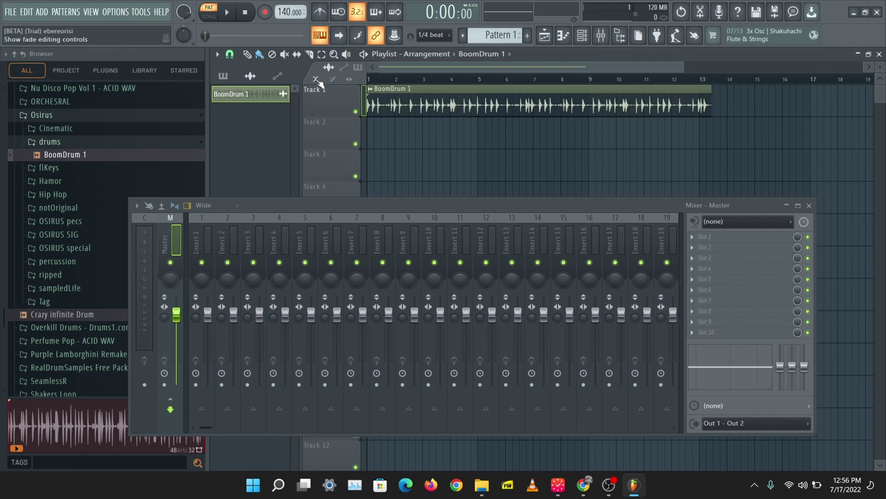
drag(369, 95, 455, 101)
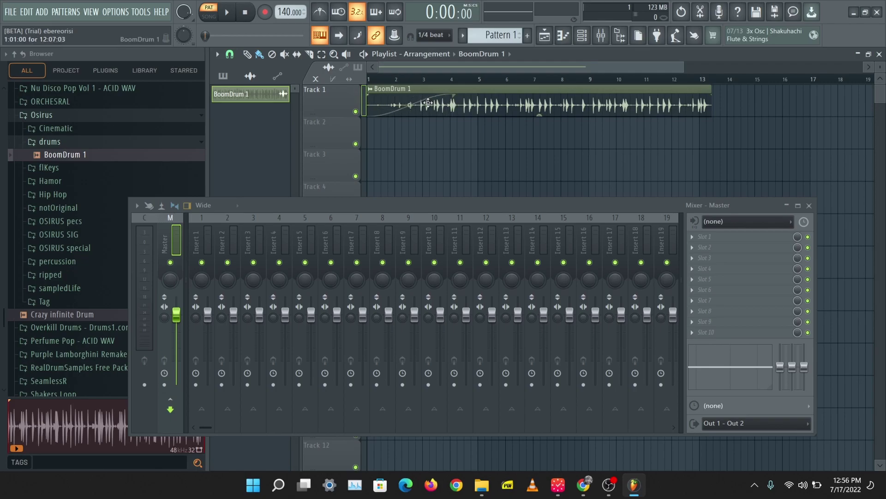
Switch to SONG mode and play the song to hear the fade-in
click(215, 19)
key(space)
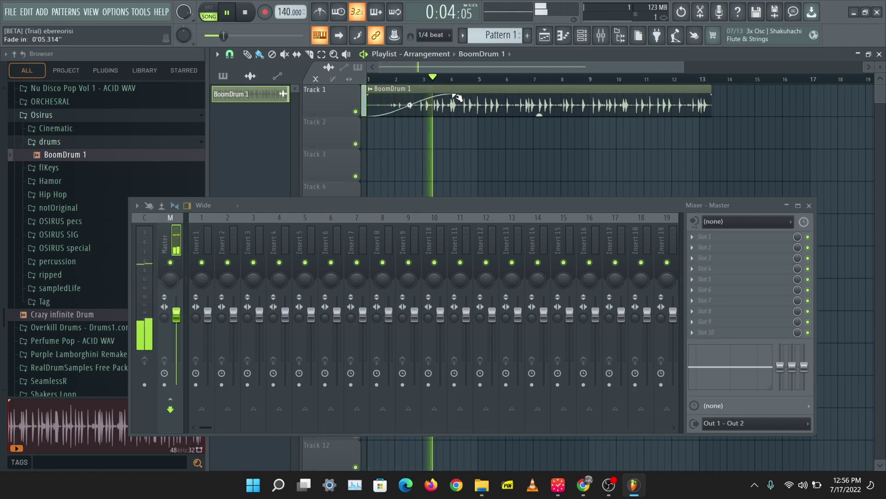
key(space)
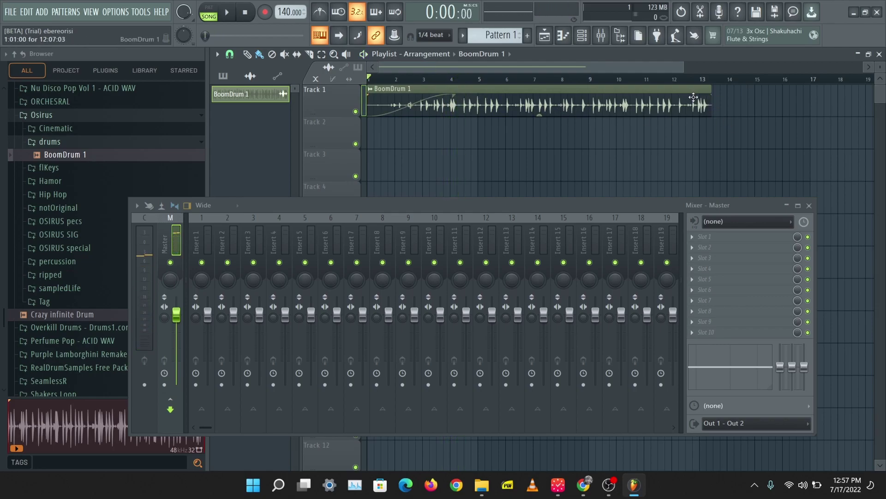
Add a long fade-out to BoomDrum 1 and set its clip gain to -4.7 dB during playback
mouse_move(710, 95)
mouse_down()
mouse_move(554, 102)
mouse_move(594, 107)
mouse_move(539, 113)
mouse_move(540, 98)
mouse_move(542, 115)
mouse_up()
key(space)
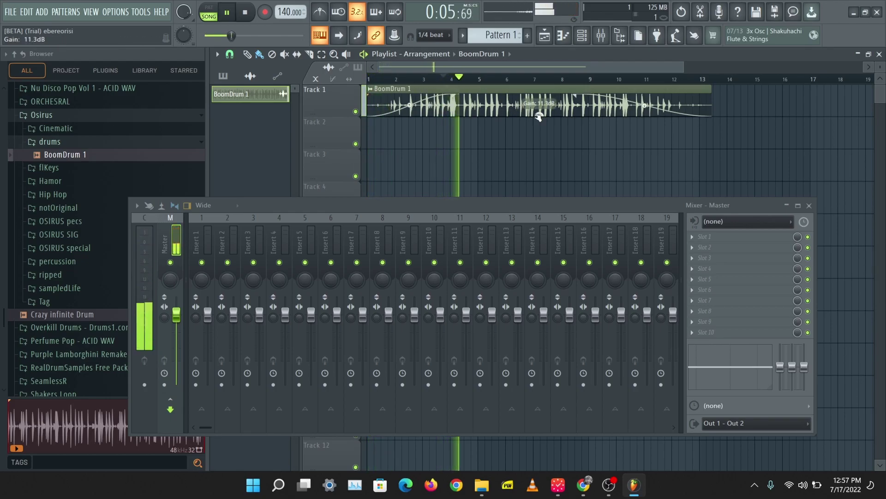
mouse_move(539, 114)
mouse_down()
mouse_move(539, 139)
mouse_move(540, 116)
mouse_up()
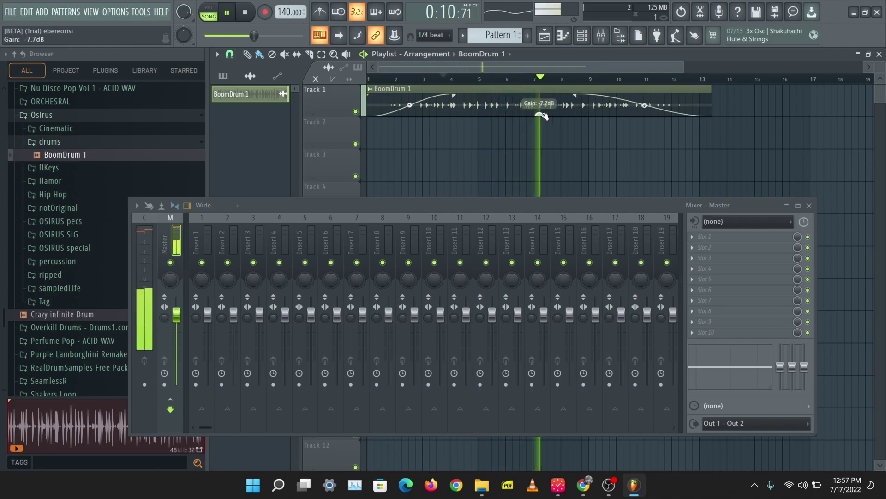
key(space)
drag(541, 115, 541, 103)
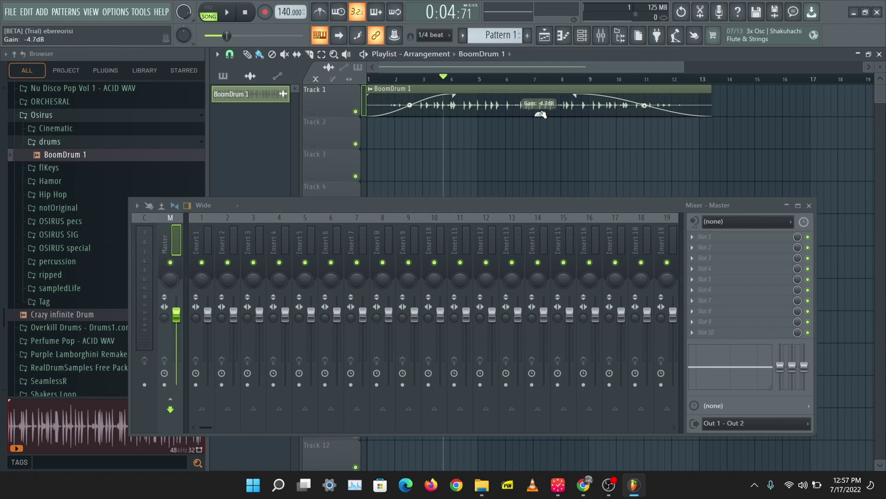
Apply a Smooth curve to the fade-out and shift its start slightly later
right_click(645, 106)
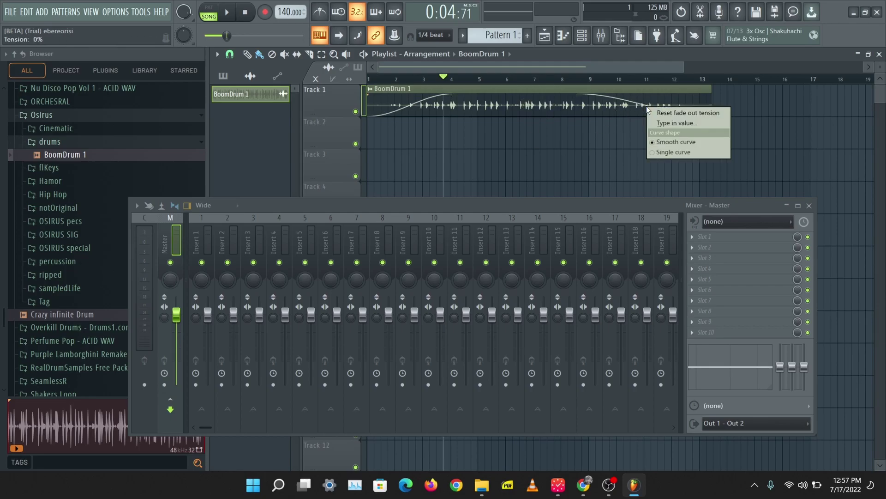
click(670, 143)
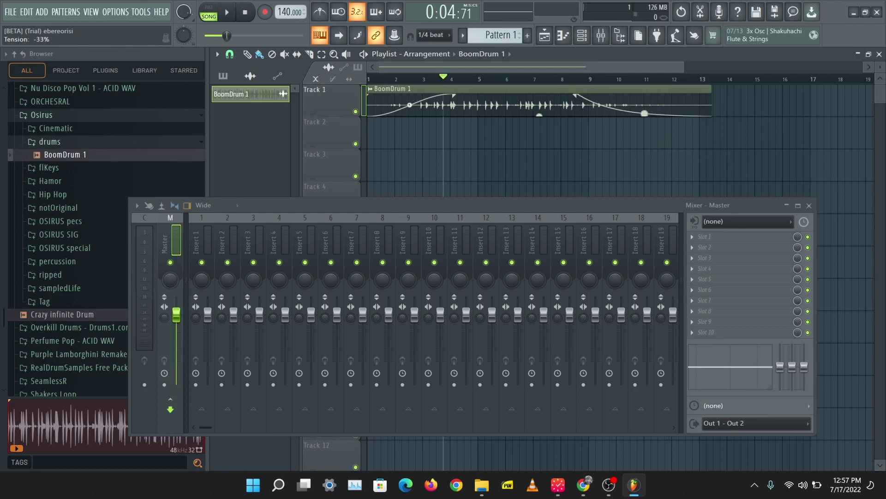
drag(576, 95, 588, 101)
Rework the fade lengths with a longer fade-in, and raise the clip gain slightly
drag(435, 95, 377, 98)
drag(589, 95, 576, 95)
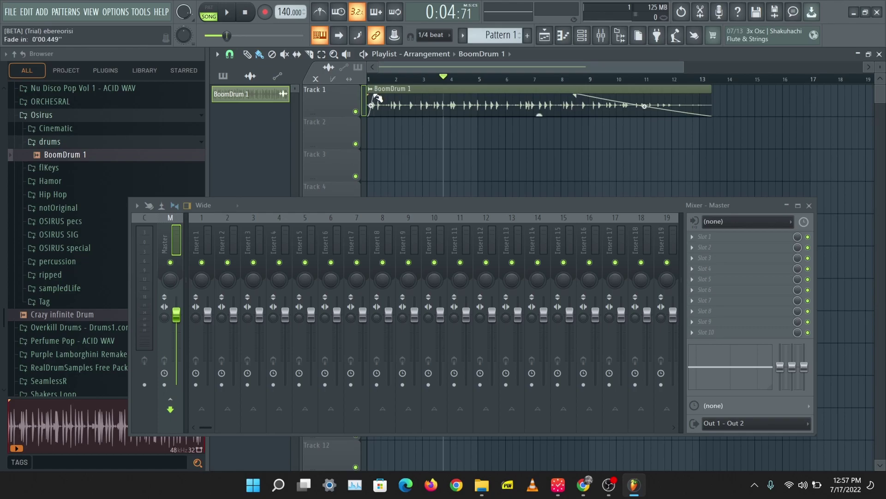
drag(378, 98, 420, 96)
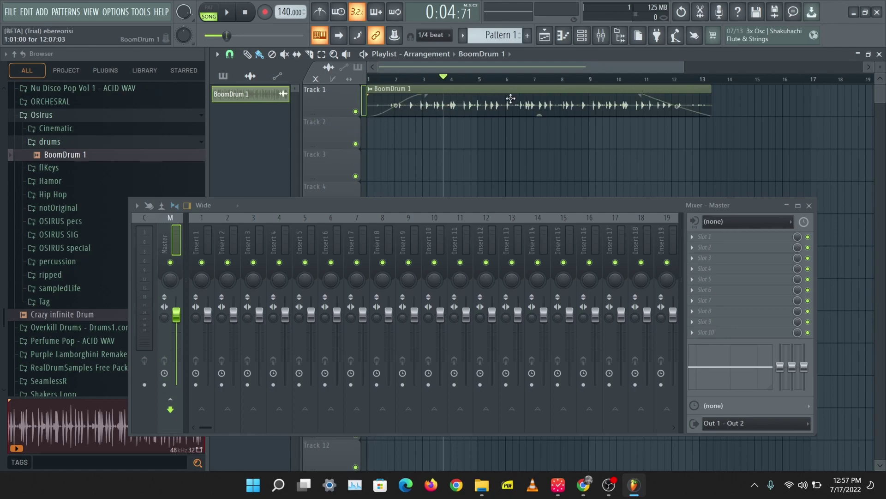
mouse_move(540, 113)
mouse_down()
mouse_move(541, 101)
mouse_move(540, 113)
mouse_up()
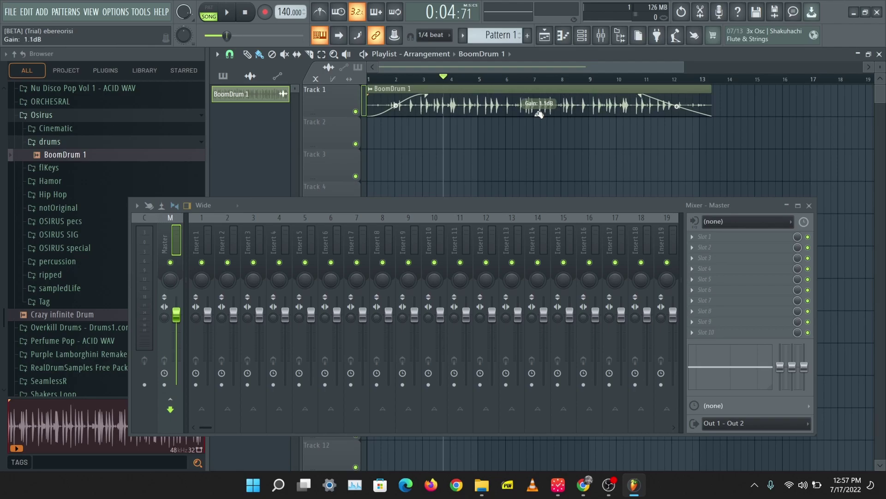
Inspect BoomDrum 1's channel level and pitch settings, then close the window
double_click(510, 105)
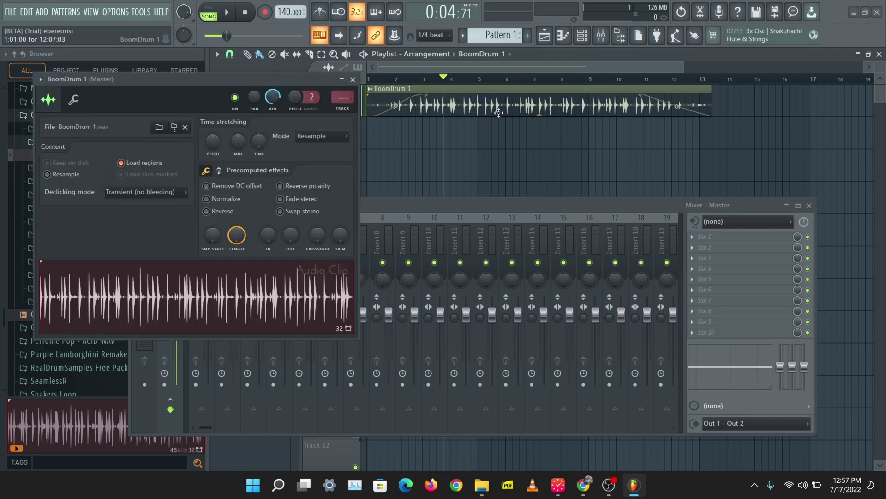
click(73, 99)
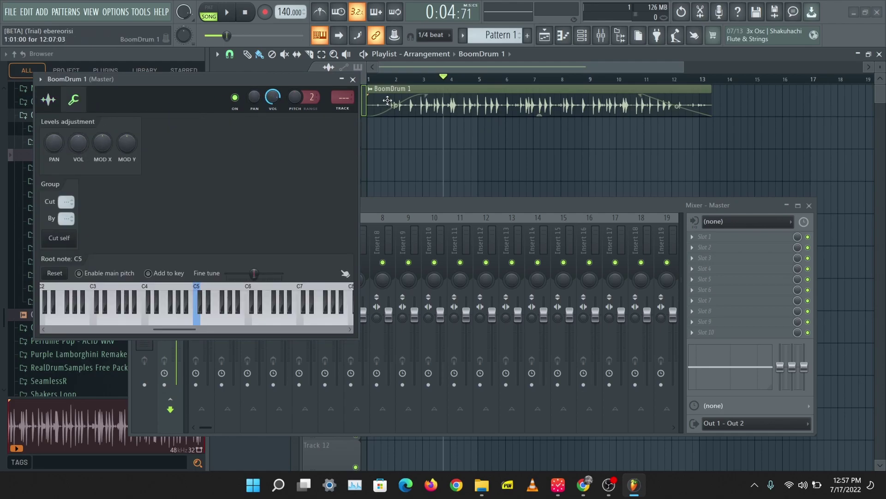
click(353, 80)
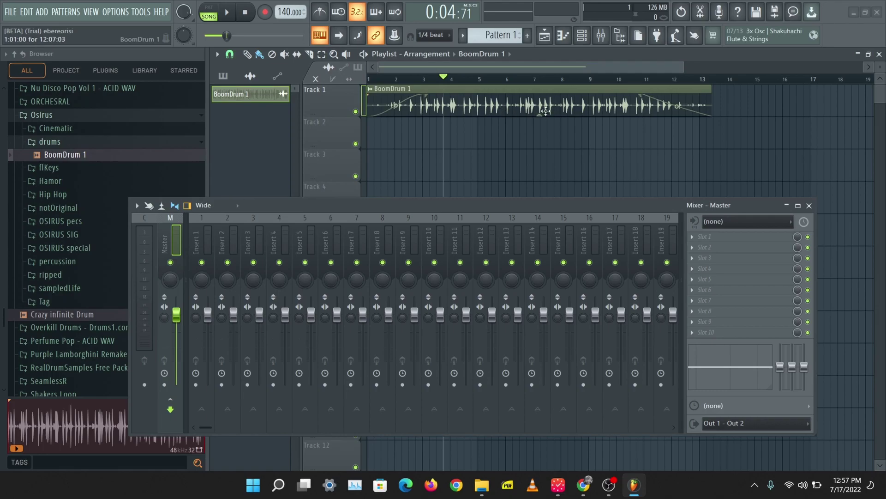
Set the BoomDrum 1 clip gain to 1.9 dB and play it back
drag(545, 111, 540, 104)
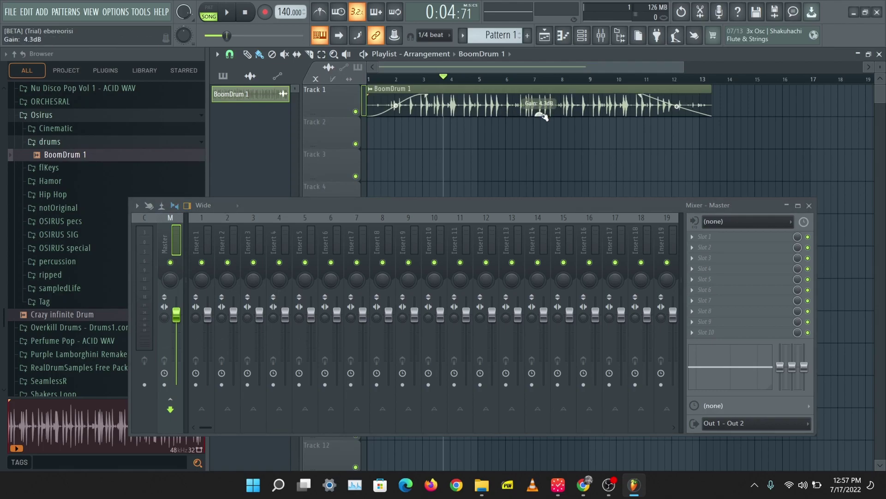
drag(545, 117, 545, 122)
key(space)
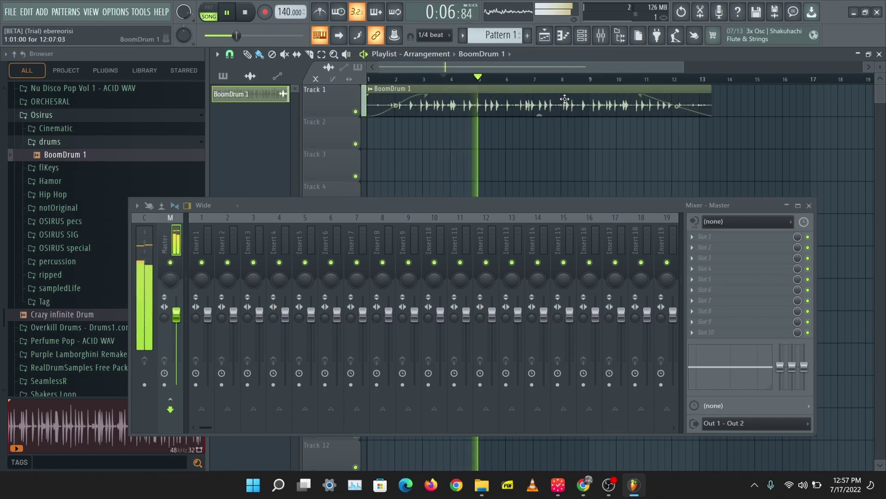
key(space)
Add Crazy infinite Drum to Track 1 near bar 13 and preview from bar 8
drag(48, 321, 716, 109)
drag(780, 97, 696, 100)
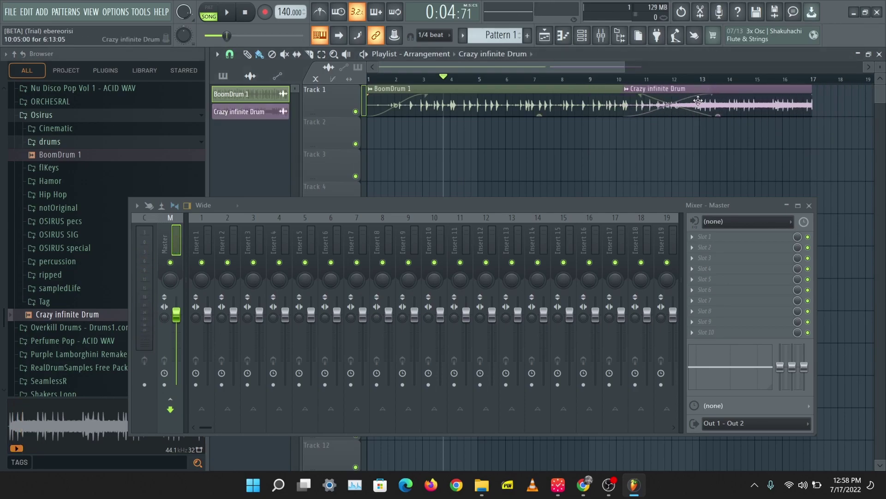
click(570, 80)
key(space)
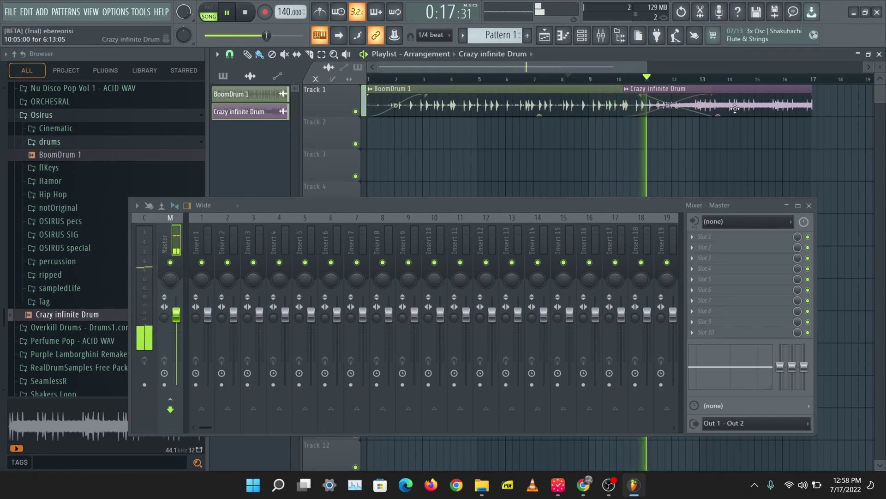
key(space)
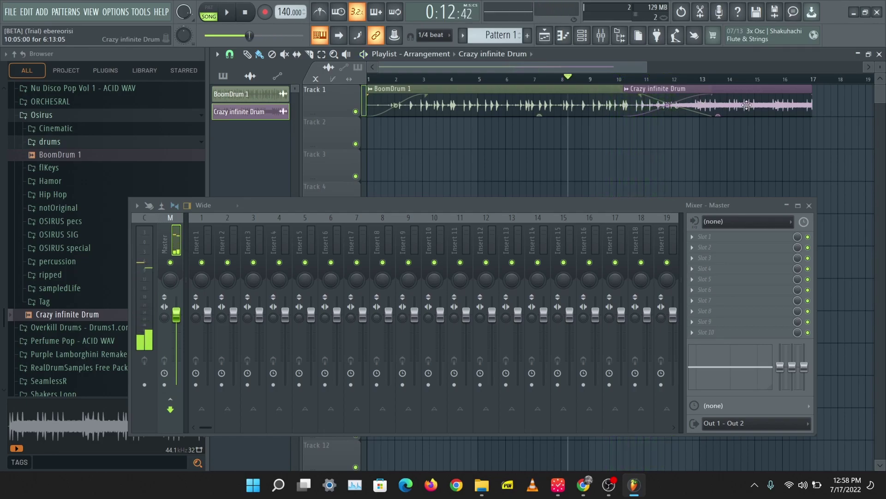
Test overlapping Crazy infinite Drum with a longer BoomDrum 1 fade-out, then undo the overlap
drag(758, 99, 856, 99)
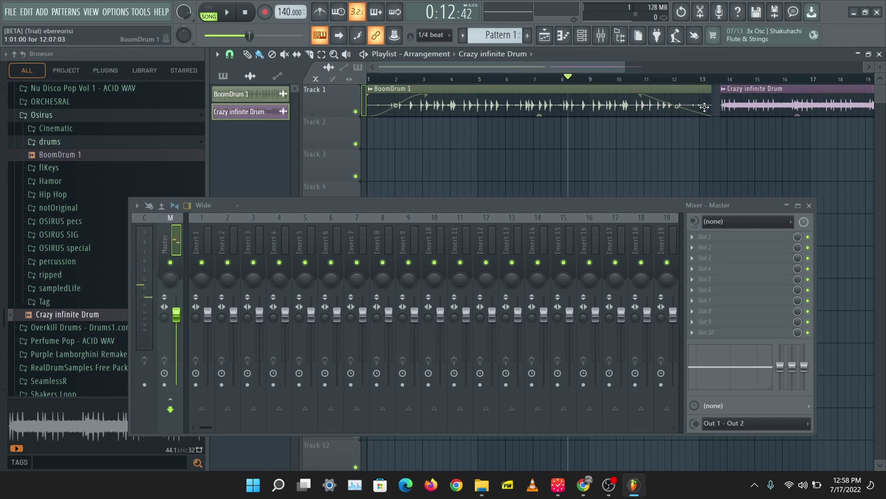
drag(678, 105, 642, 105)
drag(791, 106, 676, 96)
key(space)
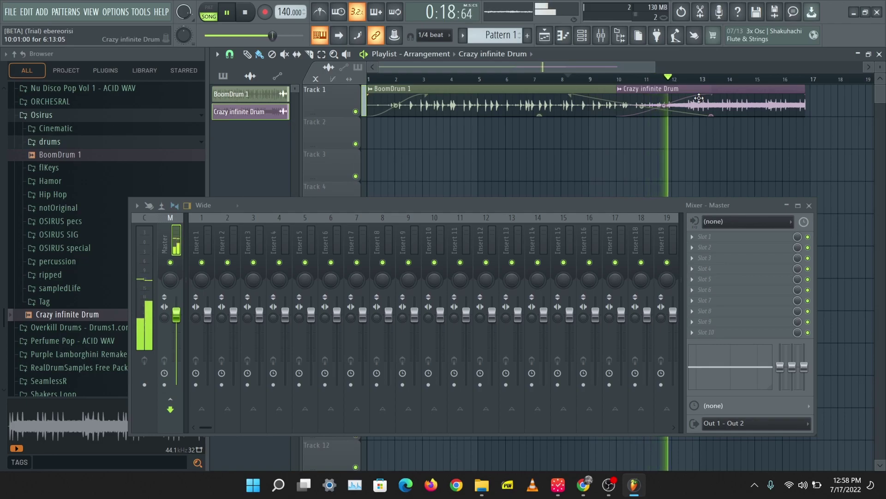
key(space)
key(ctrl+z)
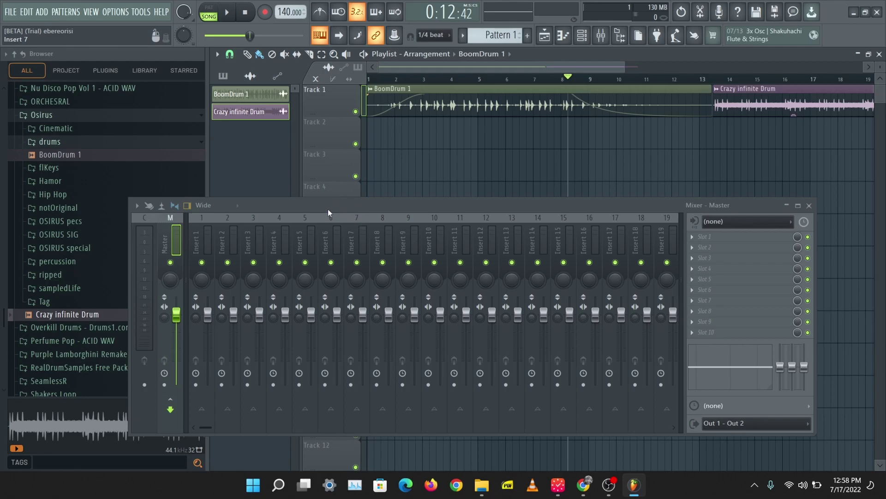
Move the Mixer window up and right, read the forum changelog, then minimize Chrome
drag(328, 209, 407, 187)
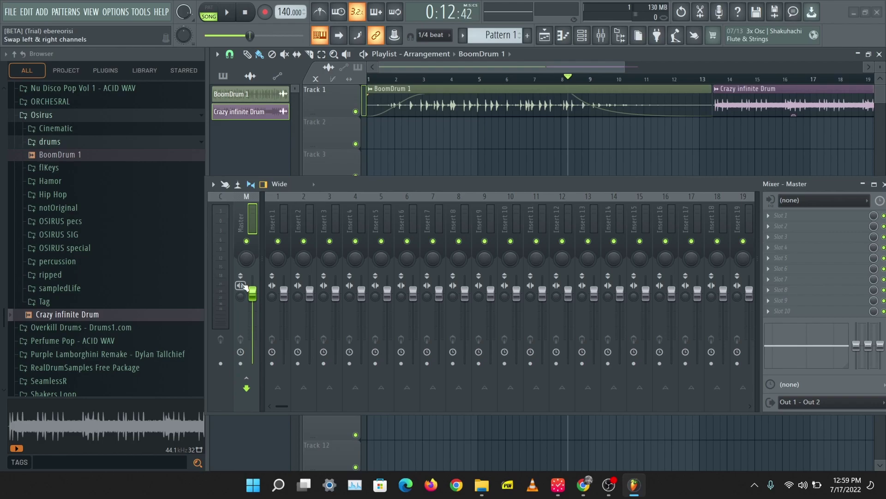
click(586, 483)
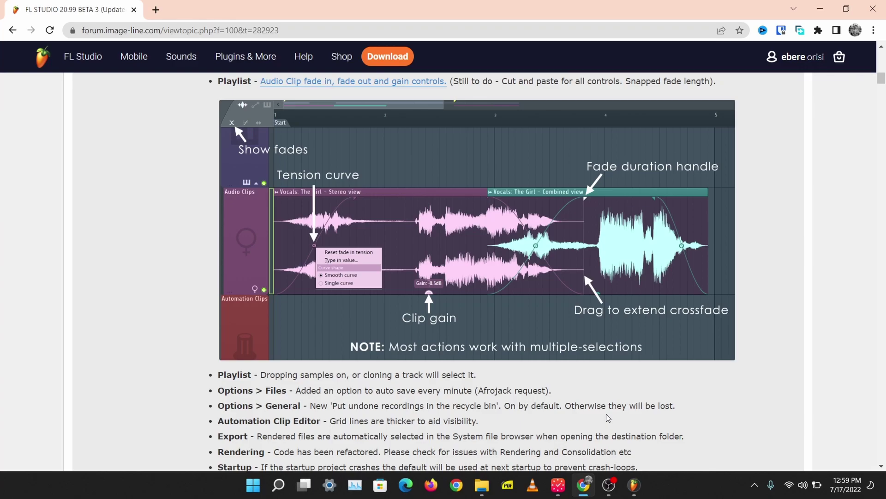
click(819, 4)
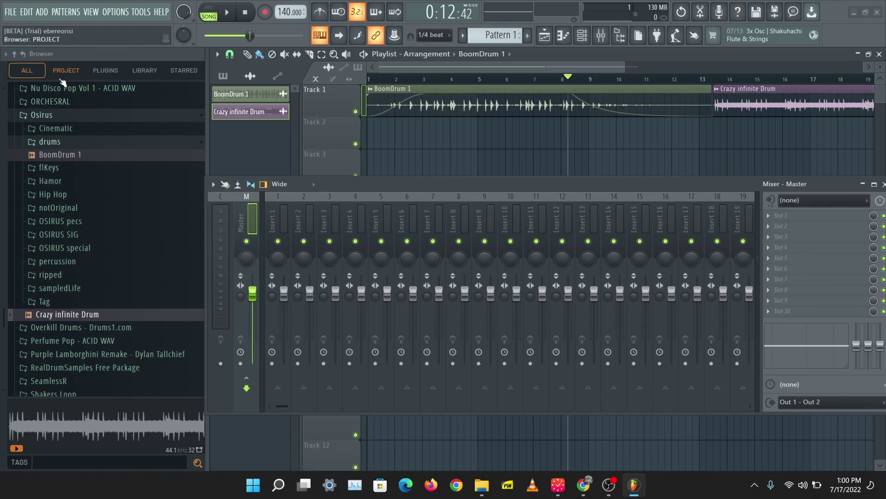
Open the browser's LIBRARY shop and scroll through its category list
click(145, 70)
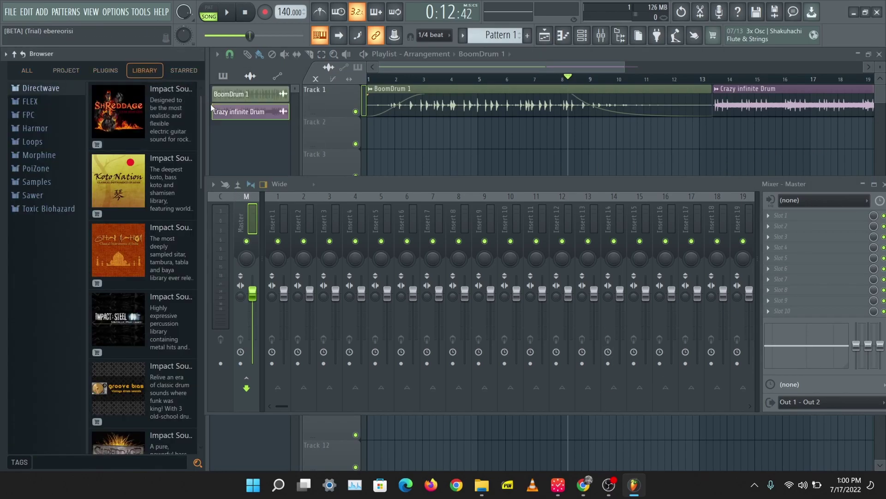
mouse_move(168, 124)
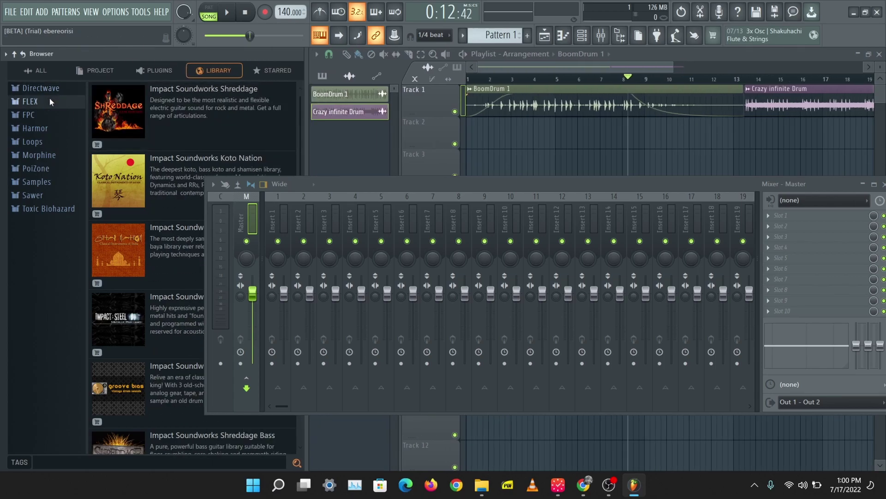
scroll(120, 148, down, 2)
mouse_move(121, 147)
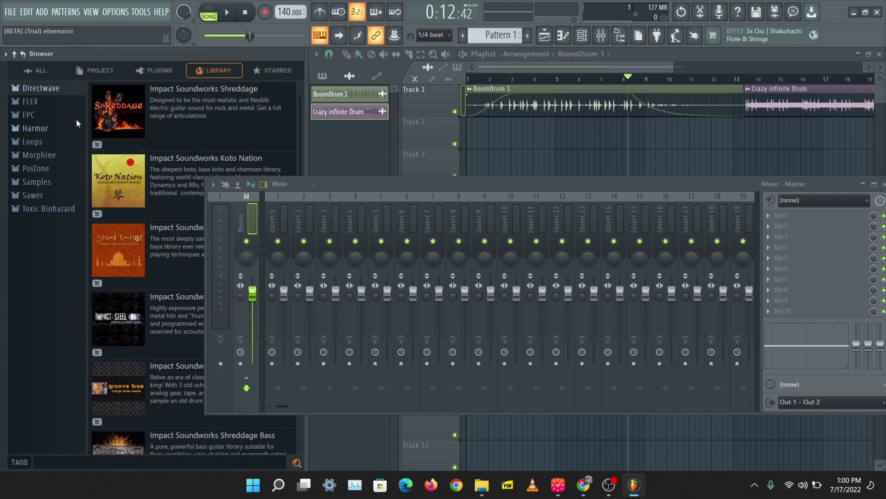
mouse_move(42, 101)
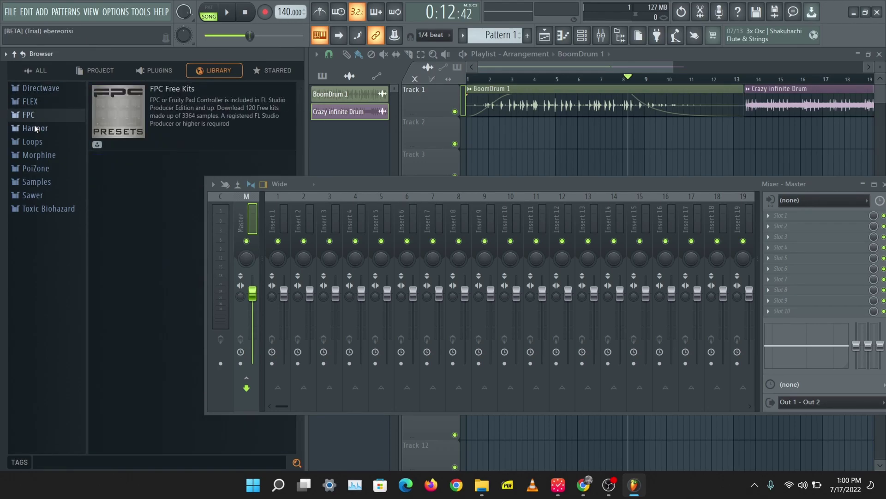
mouse_move(38, 143)
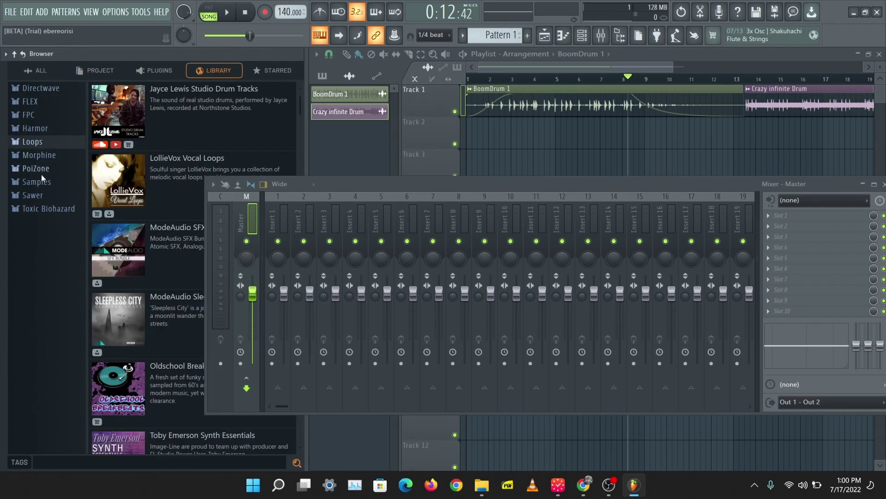
mouse_move(43, 198)
mouse_move(57, 180)
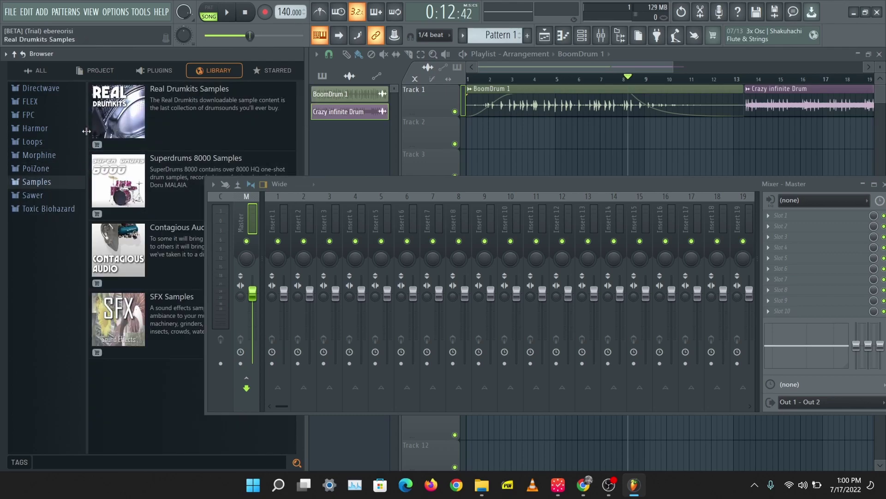
Browse the PoiZone, Loops and Sawer categories, ending on the Samples packs
click(46, 168)
click(47, 142)
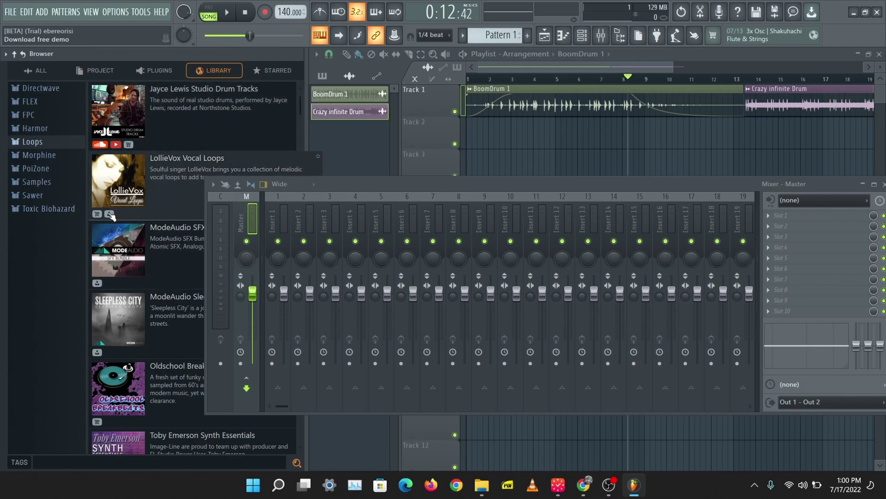
click(36, 196)
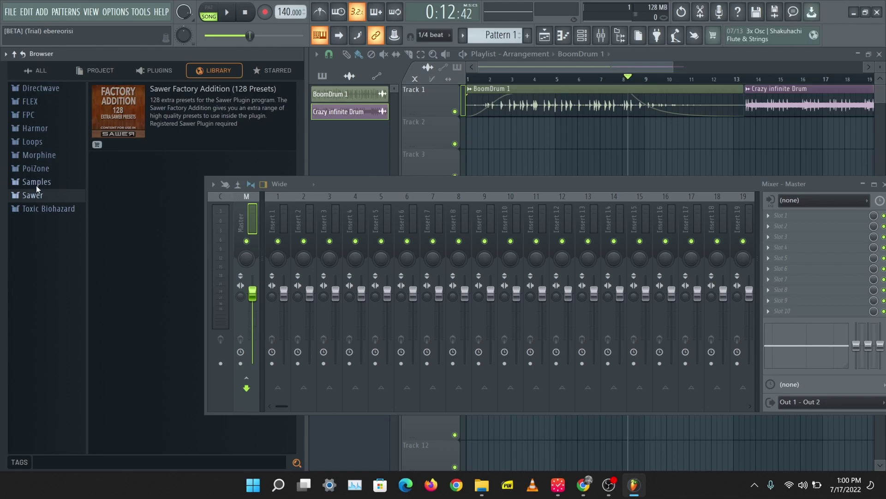
click(36, 183)
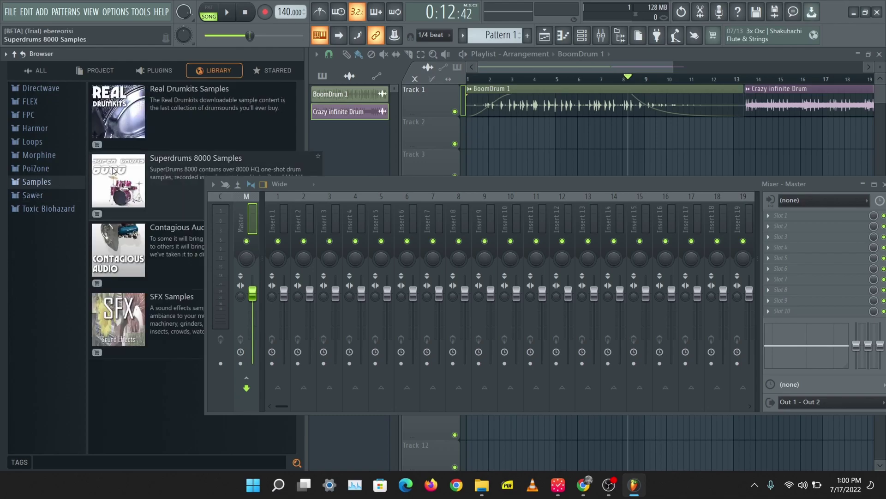
Open the $29.00 Real Drumkits Samples checkout in the Image Line Shop, then dismiss it
click(97, 145)
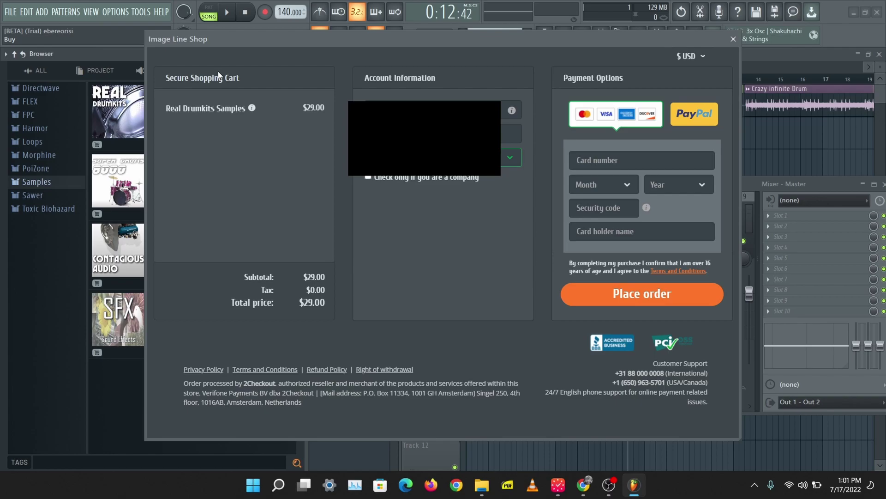
key(Escape)
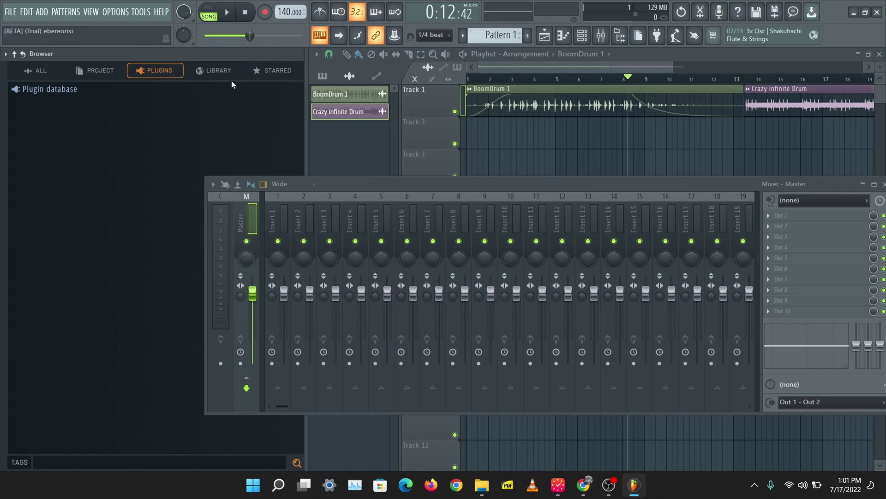
Back in the file tree, add a new 'my drums' tag to BoomDrum 1
click(39, 71)
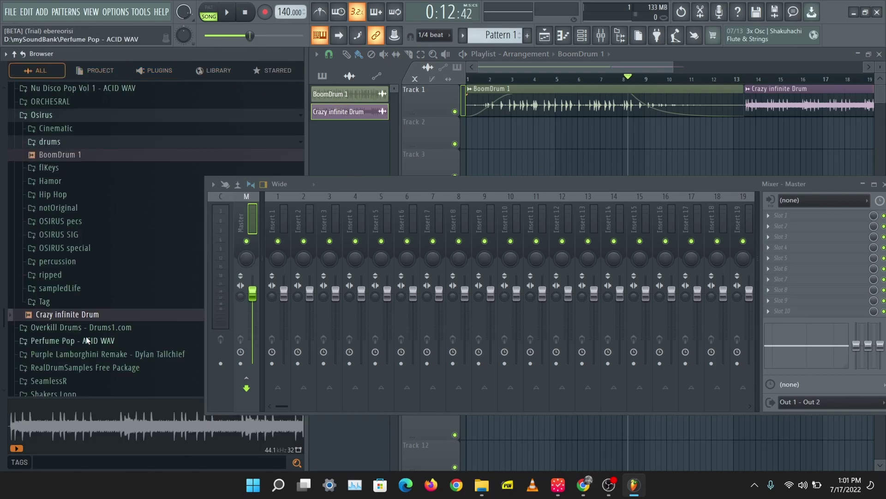
right_click(60, 155)
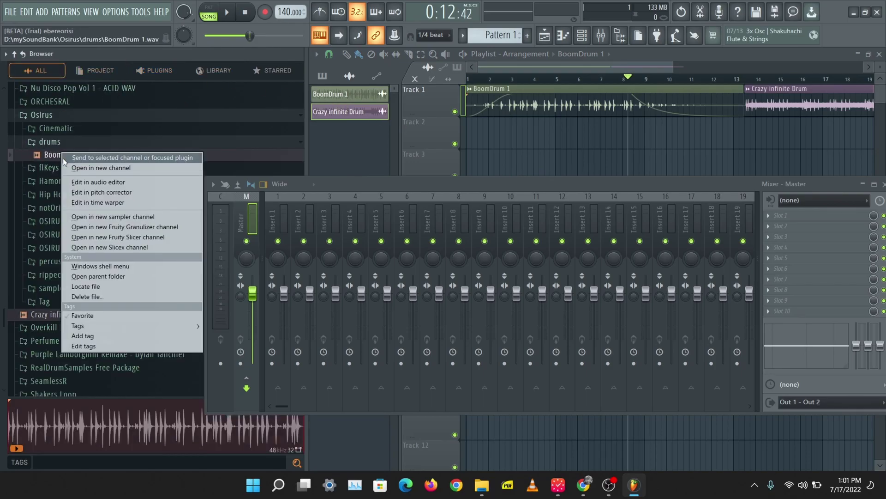
click(99, 336)
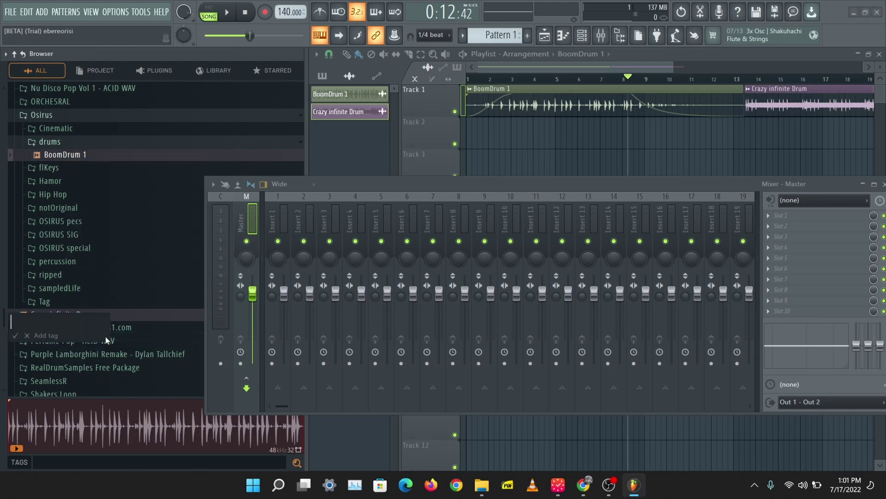
text(my drums)
key(Return)
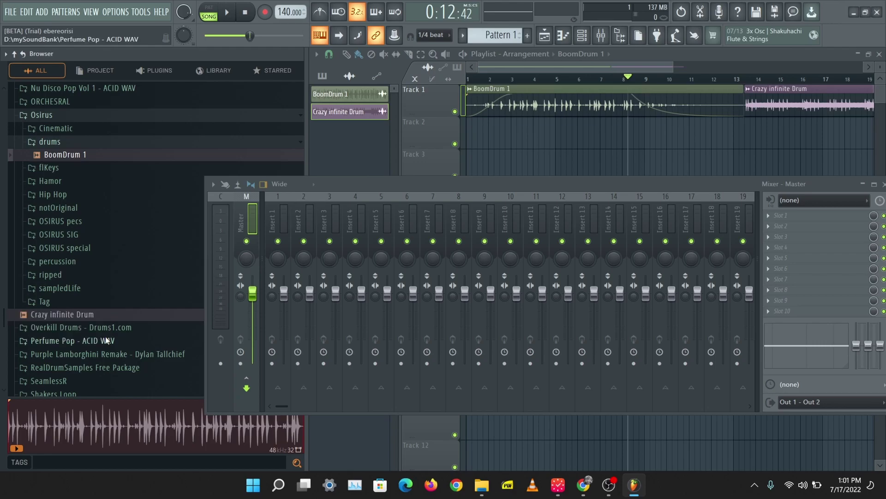
Edit BoomDrum 1's tag text so the tag becomes 'mdrums'
right_click(95, 316)
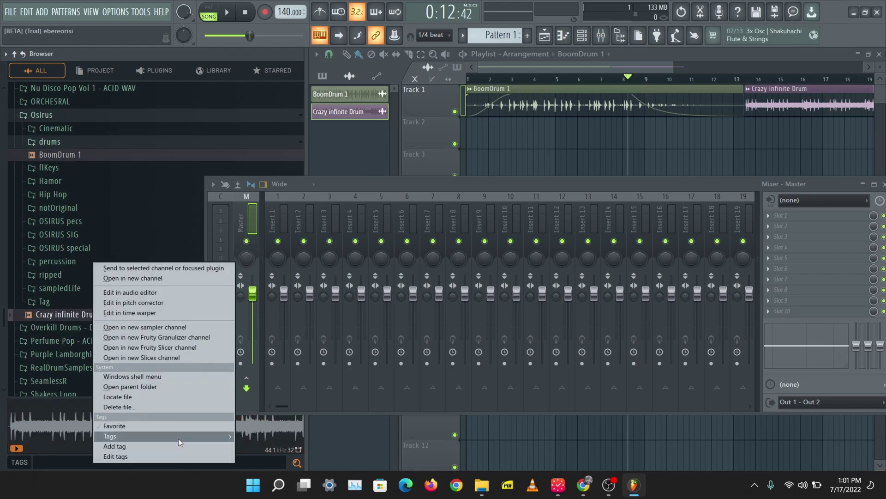
mouse_move(225, 438)
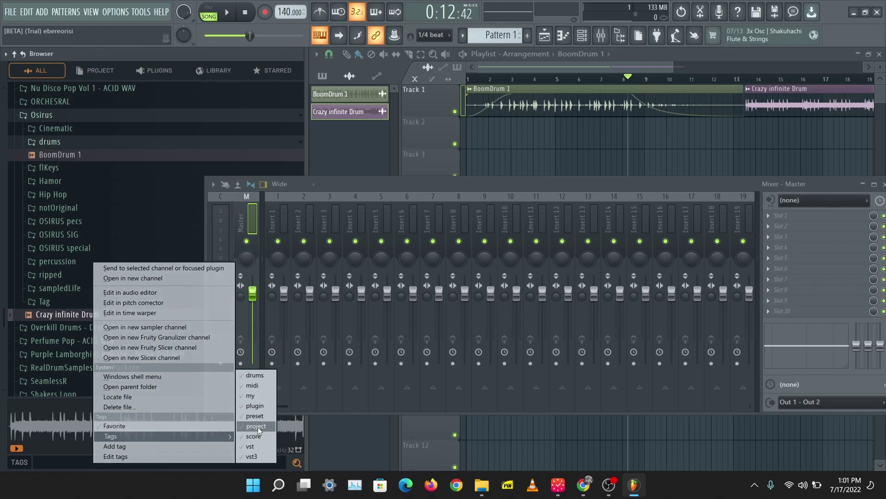
right_click(72, 155)
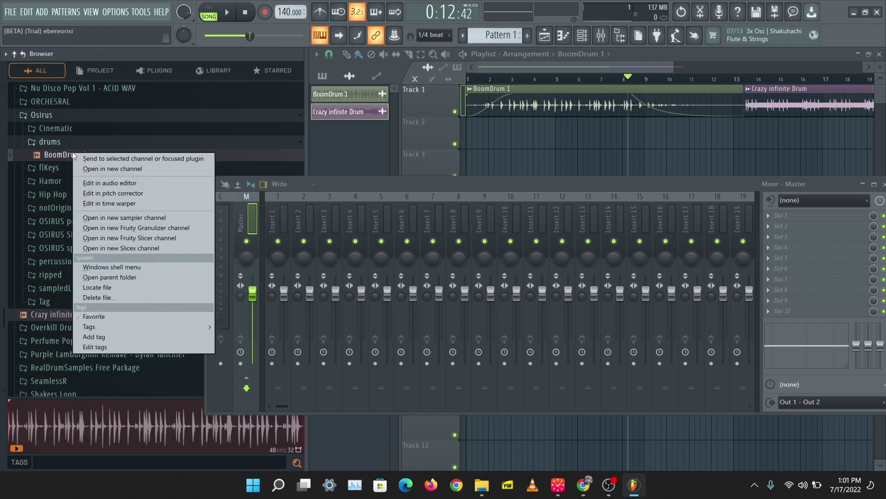
mouse_move(159, 327)
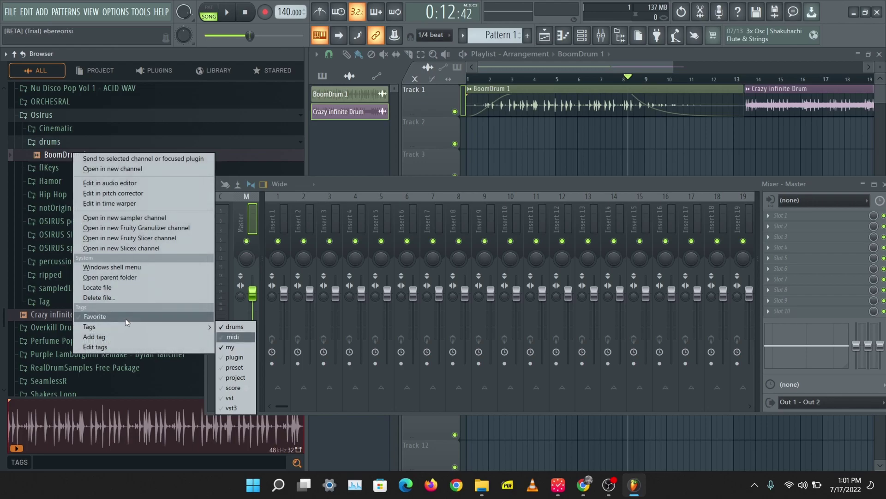
click(108, 344)
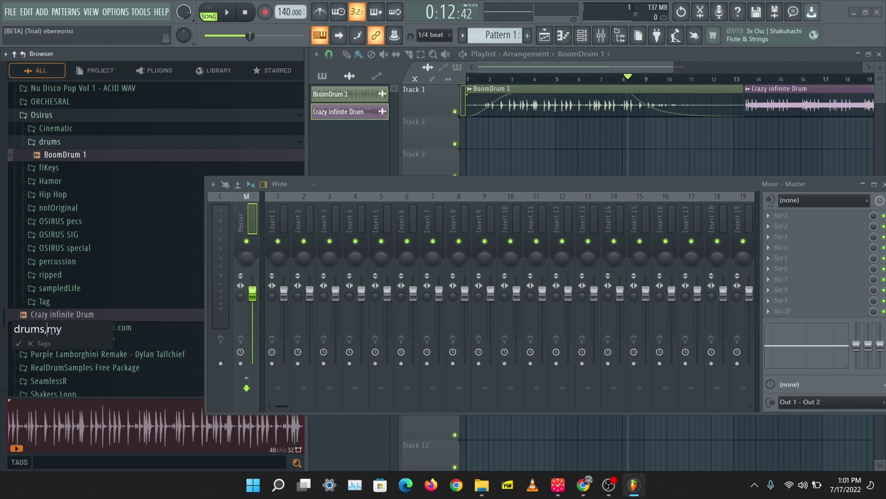
click(46, 329)
key(BackSpace)
key(BackSpace)
key(BackSpace)
key(BackSpace)
key(BackSpace)
key(BackSpace)
text(drums)
key(Return)
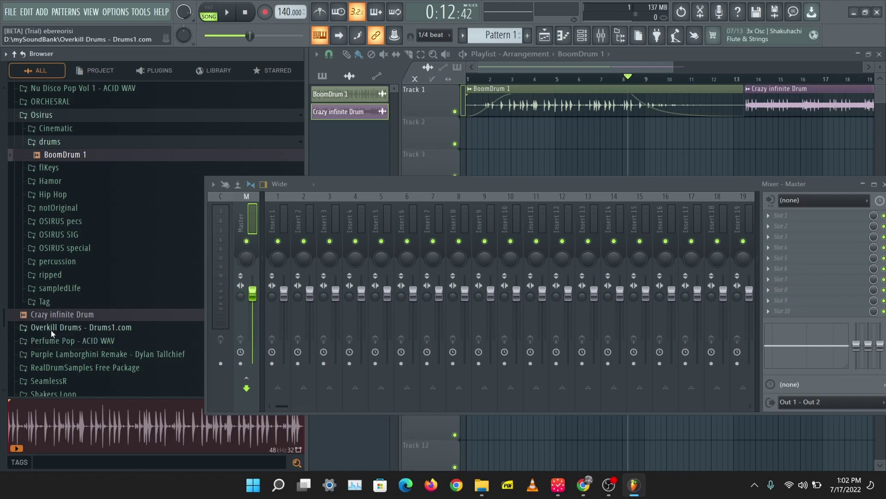
Tag Crazy infinite Drum as mdrums and recheck BoomDrum 1's tags
right_click(73, 315)
mouse_move(156, 436)
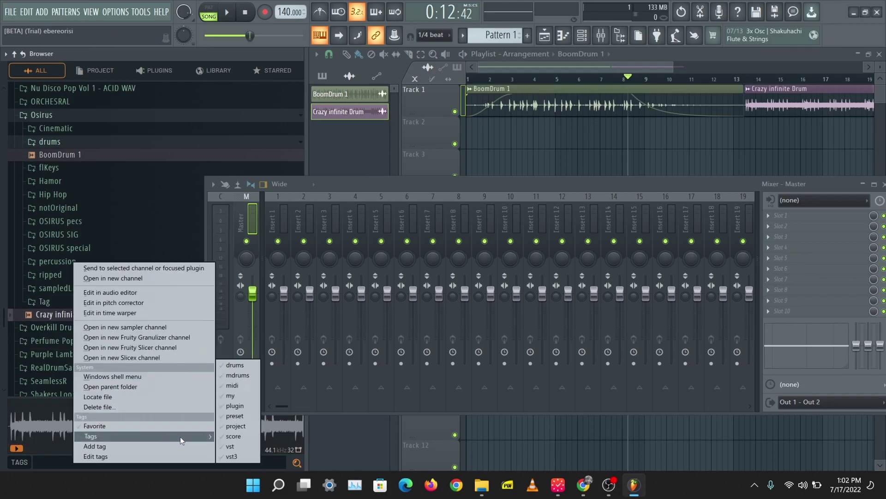
click(234, 375)
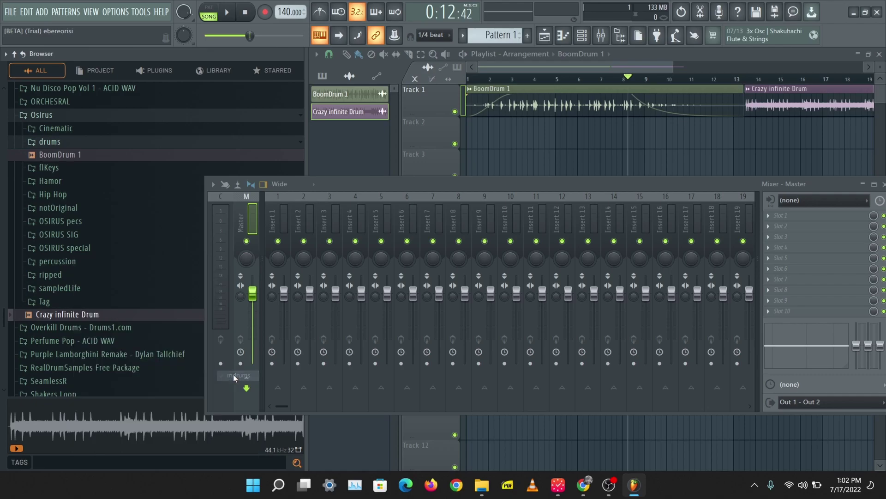
right_click(63, 156)
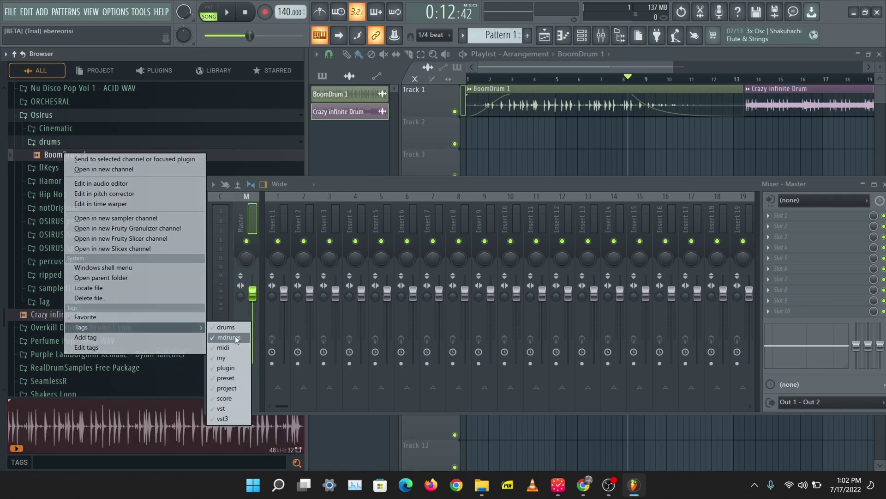
Filter the browser by the mdrums tag, then preview and stop Crazy infinite Drum
click(244, 378)
click(20, 462)
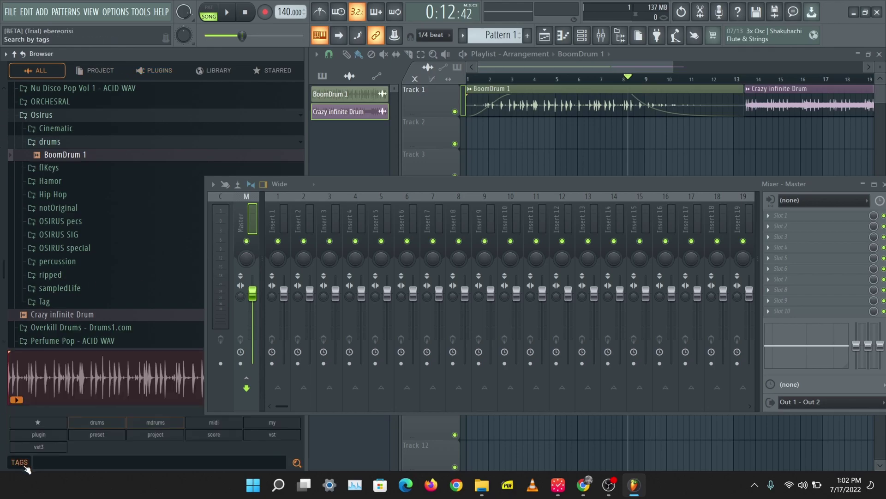
click(153, 423)
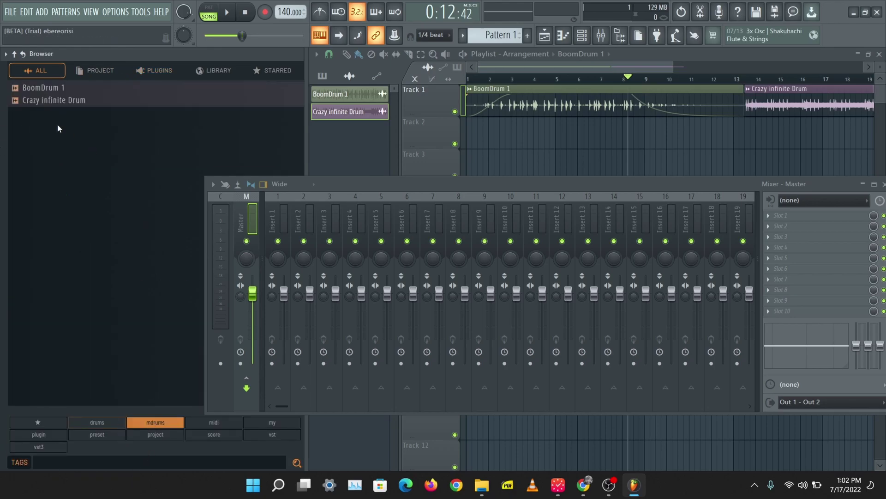
click(83, 100)
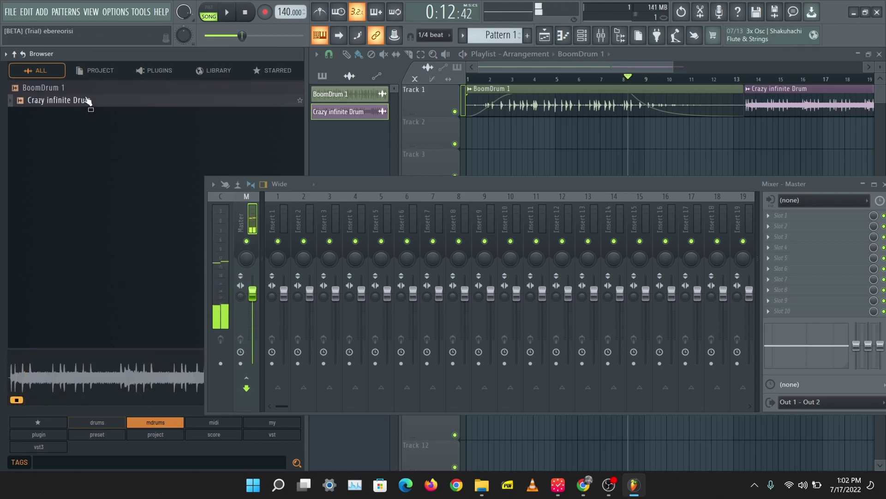
click(109, 104)
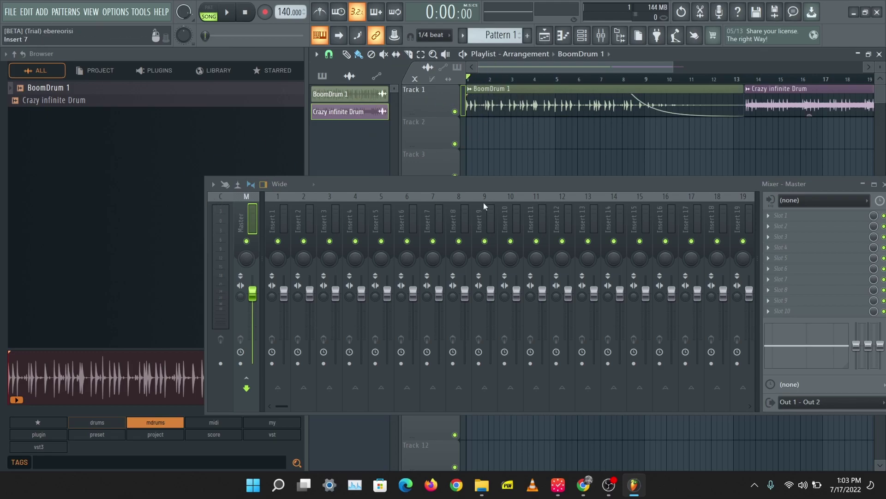
Load Multiband Delay on master slot 1 and draw delay times falling from low to high bands
click(776, 215)
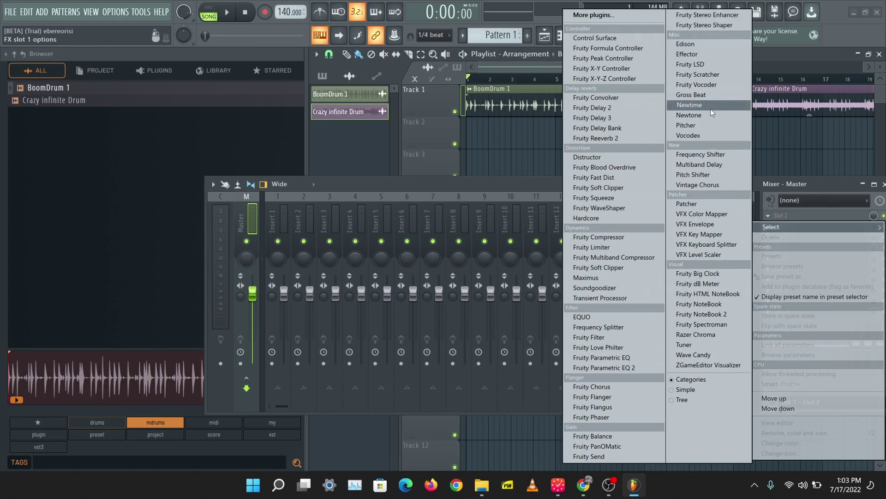
click(697, 165)
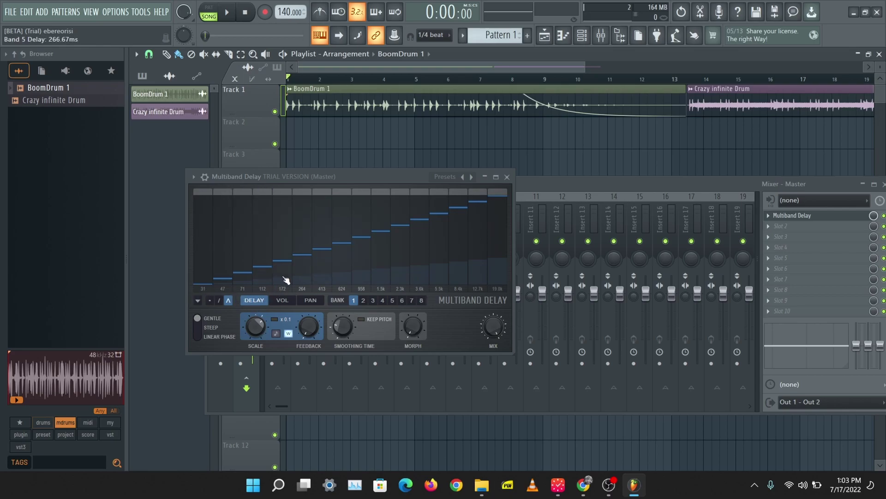
mouse_move(230, 288)
mouse_down()
mouse_move(225, 209)
mouse_move(245, 214)
mouse_move(261, 204)
mouse_move(227, 208)
mouse_up()
mouse_move(356, 233)
mouse_down()
mouse_move(397, 266)
mouse_move(455, 282)
mouse_move(466, 304)
mouse_move(465, 269)
mouse_move(450, 284)
mouse_move(295, 260)
mouse_move(313, 237)
mouse_move(271, 221)
mouse_move(315, 228)
mouse_move(341, 272)
mouse_move(329, 226)
mouse_move(259, 224)
mouse_up()
right_click(357, 267)
click(358, 232)
Slope the Multiband Delay band pans downward toward the high bands
click(283, 302)
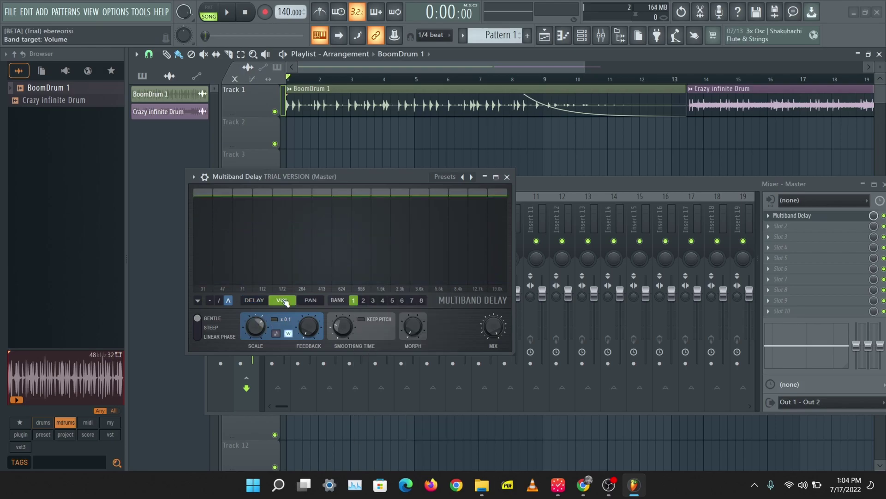
click(308, 300)
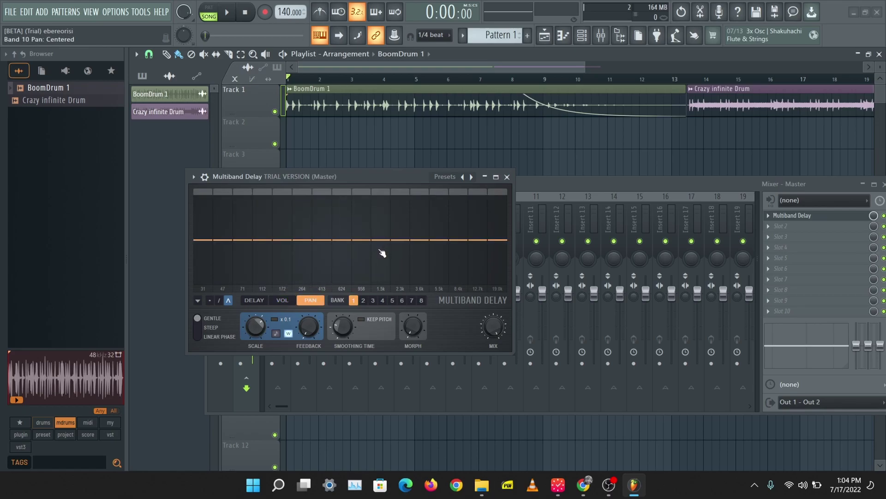
mouse_move(382, 253)
mouse_down()
mouse_move(378, 283)
mouse_move(504, 284)
mouse_move(342, 275)
mouse_move(300, 231)
mouse_move(237, 192)
mouse_move(335, 230)
mouse_move(379, 272)
mouse_up()
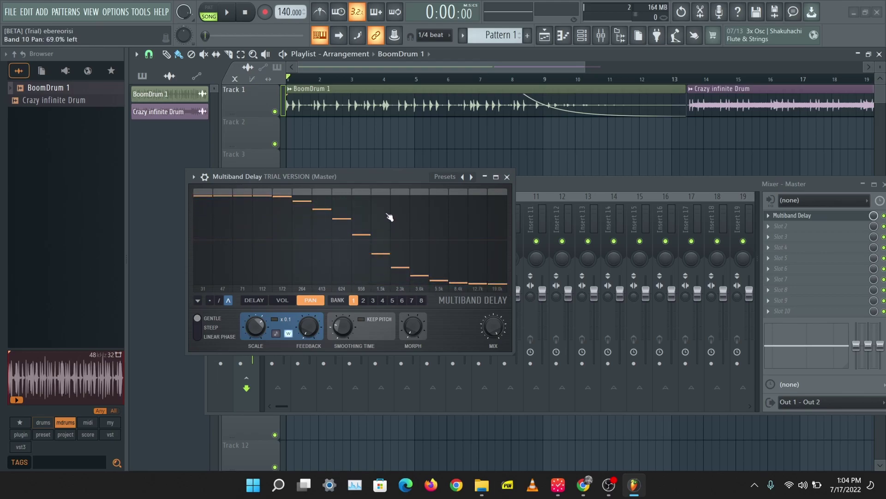
Play the song and redraw the band pans rising steeply from low to high bands
click(228, 14)
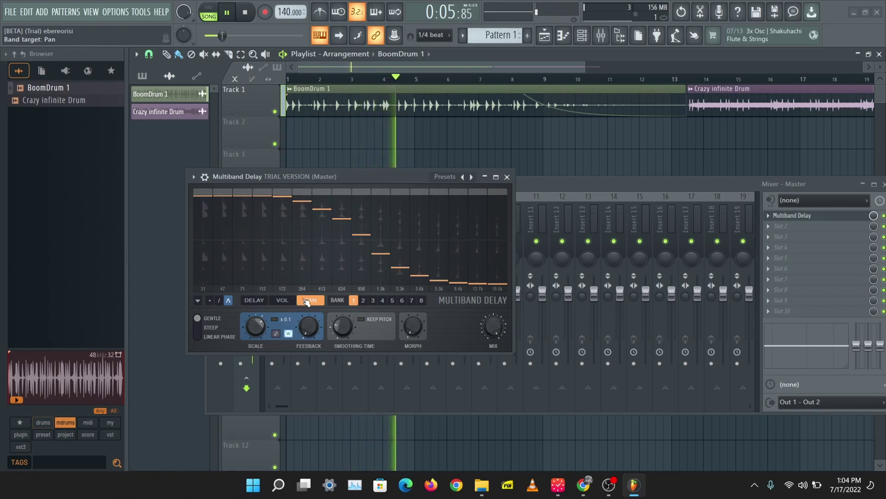
mouse_move(389, 258)
mouse_down()
mouse_move(492, 144)
mouse_move(297, 221)
mouse_move(258, 217)
mouse_move(360, 187)
mouse_up()
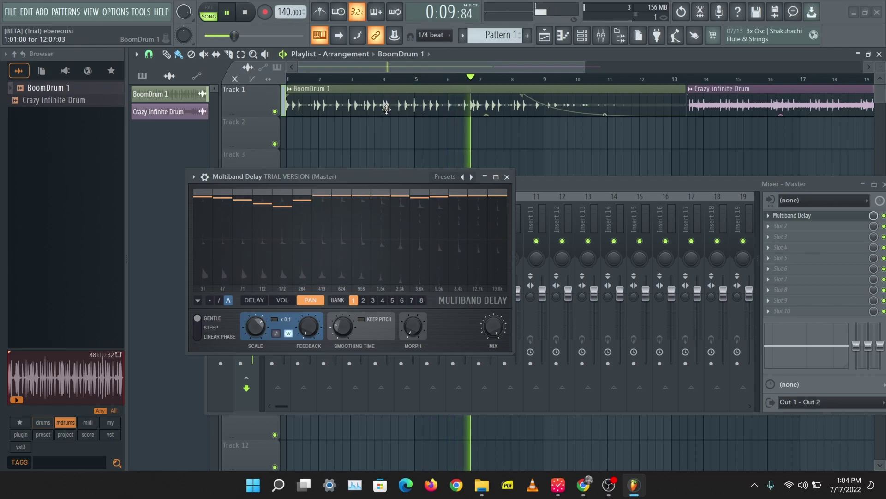
mouse_move(500, 197)
mouse_down()
mouse_move(323, 231)
mouse_move(234, 341)
mouse_up()
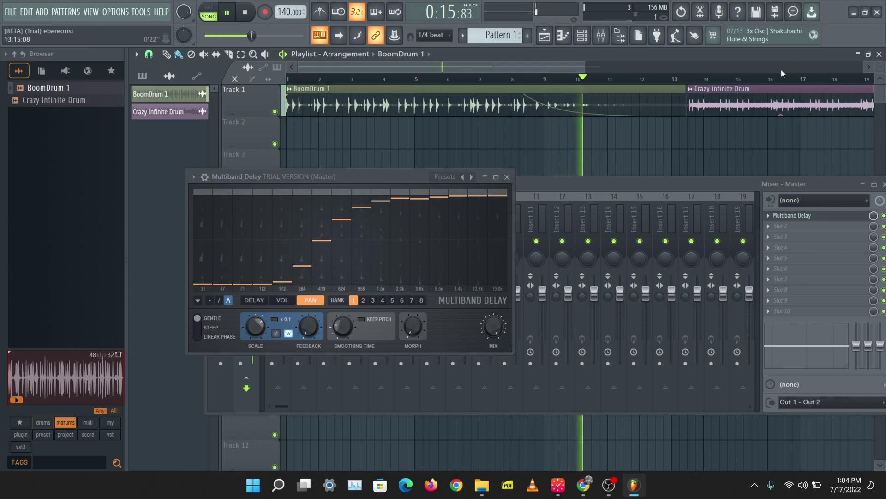
click(282, 301)
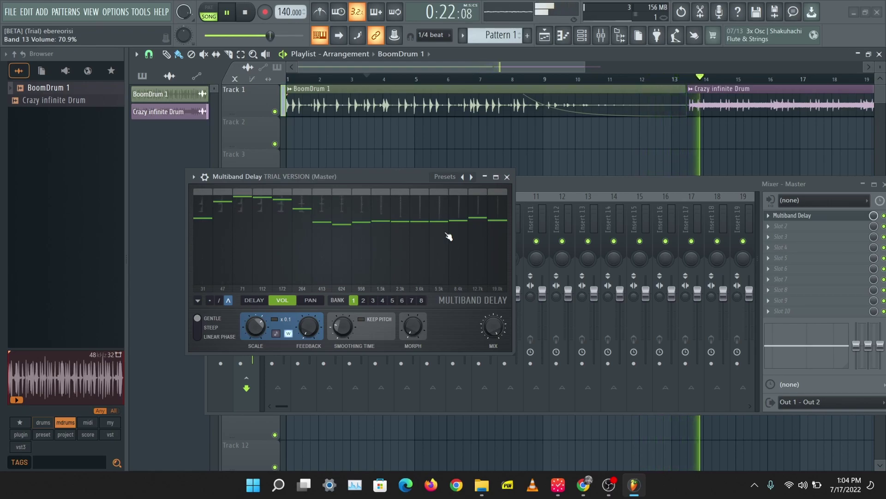
Stop playback and review the DELAY, VOL and PAN pages of Multiband Delay
key(space)
click(253, 300)
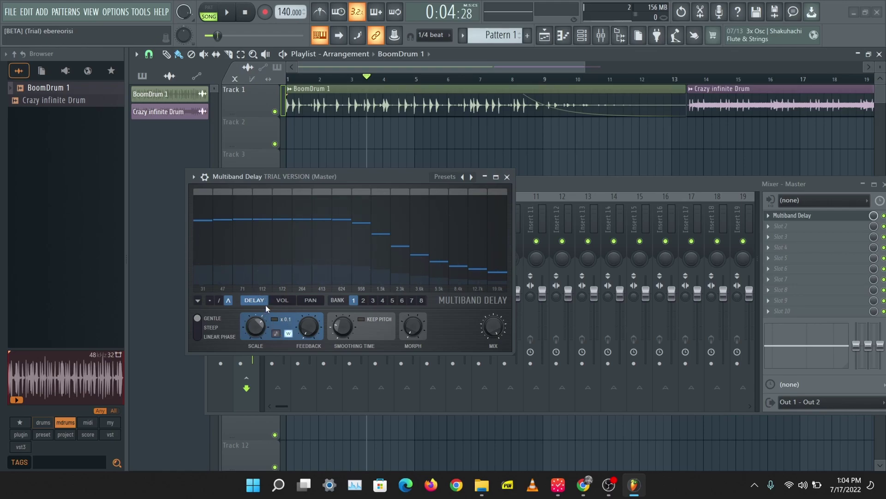
click(282, 300)
click(310, 300)
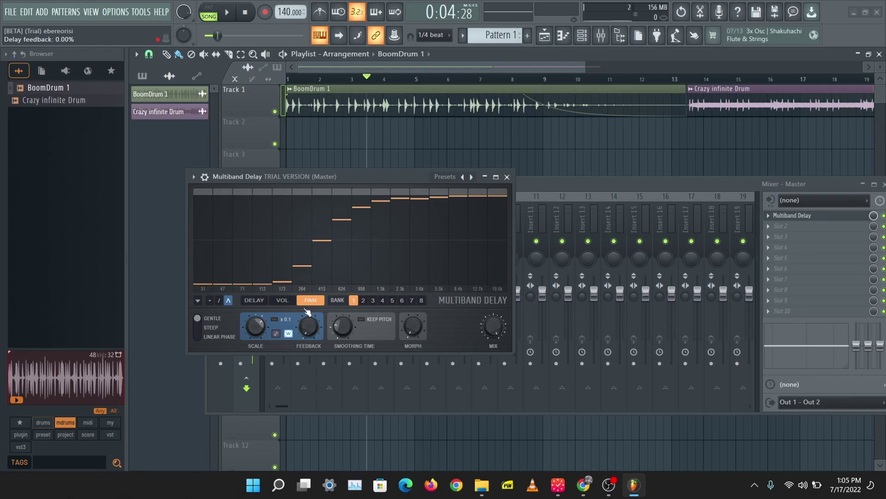
Read through the FL Studio 21 beta release notes on the forum in Chrome
click(583, 487)
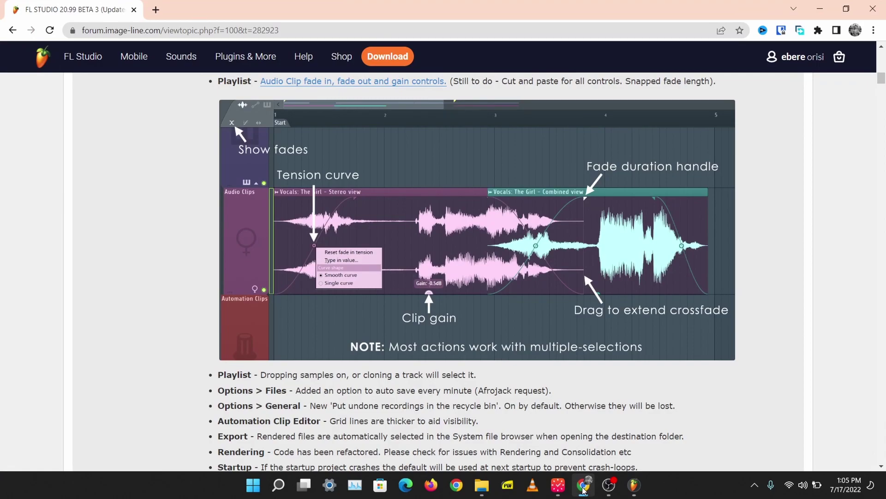
scroll(411, 265, down, 8)
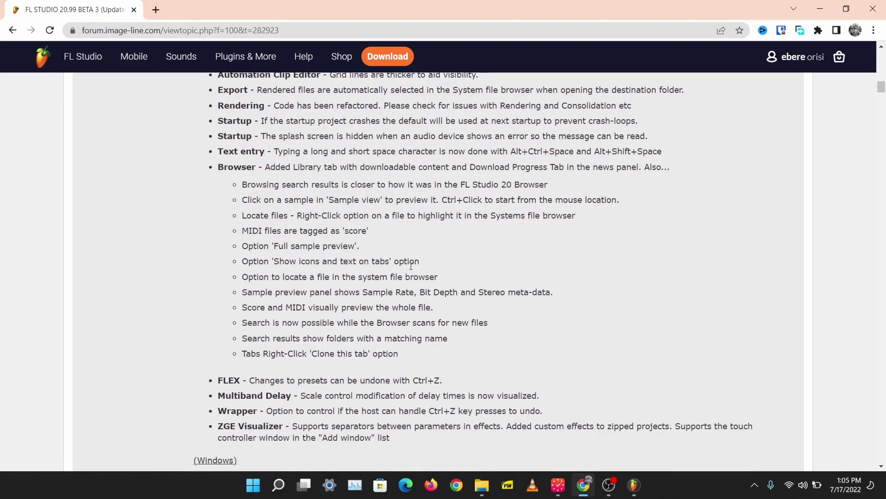
scroll(411, 265, down, 2)
scroll(411, 266, up, 2)
key(alt+Tab)
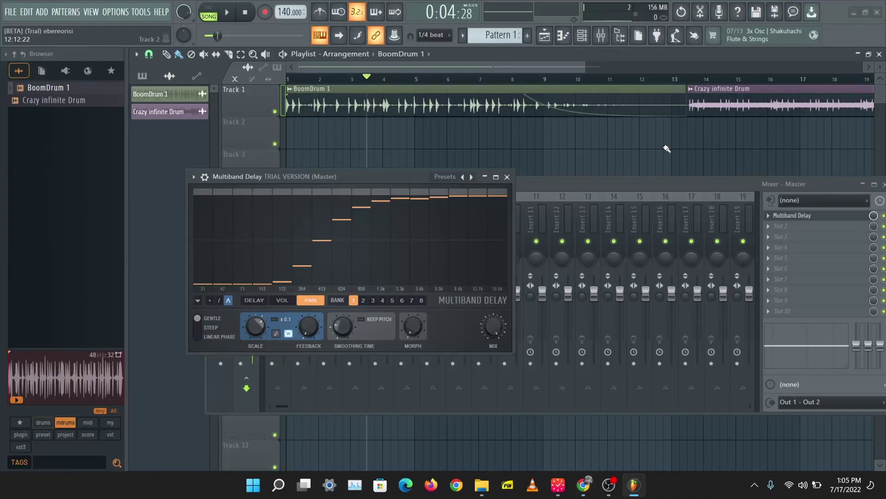